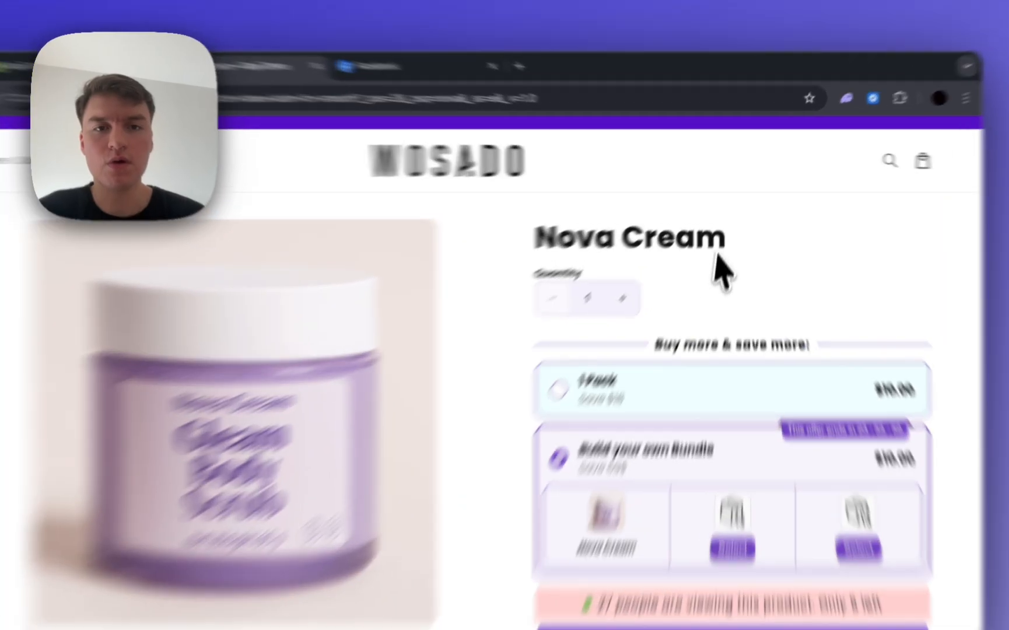
pyautogui.moveTo(724, 232); pyautogui.dragTo(536, 228)
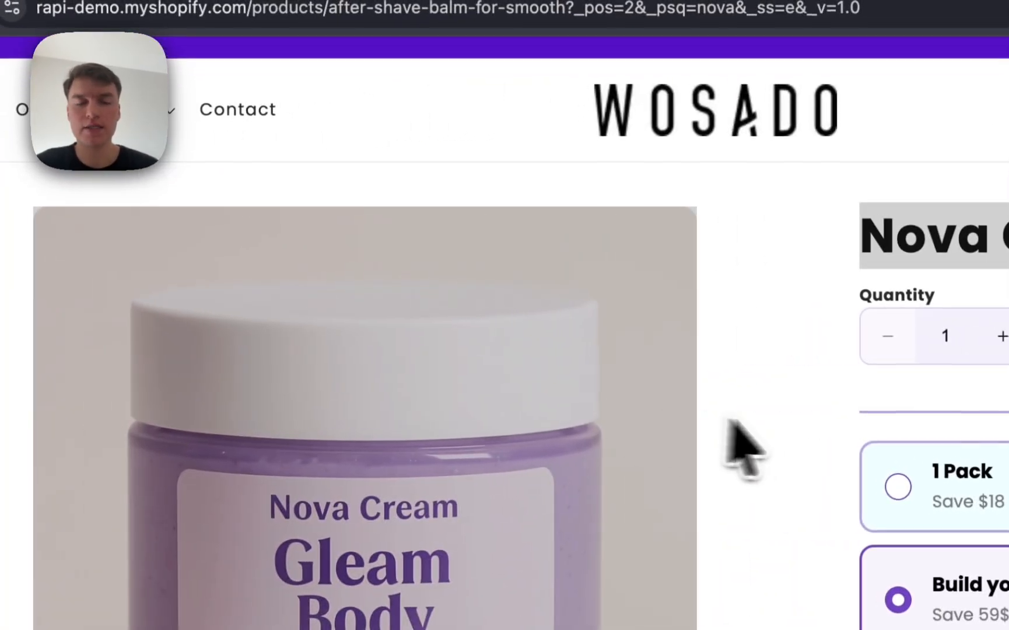
pyautogui.click(328, 468)
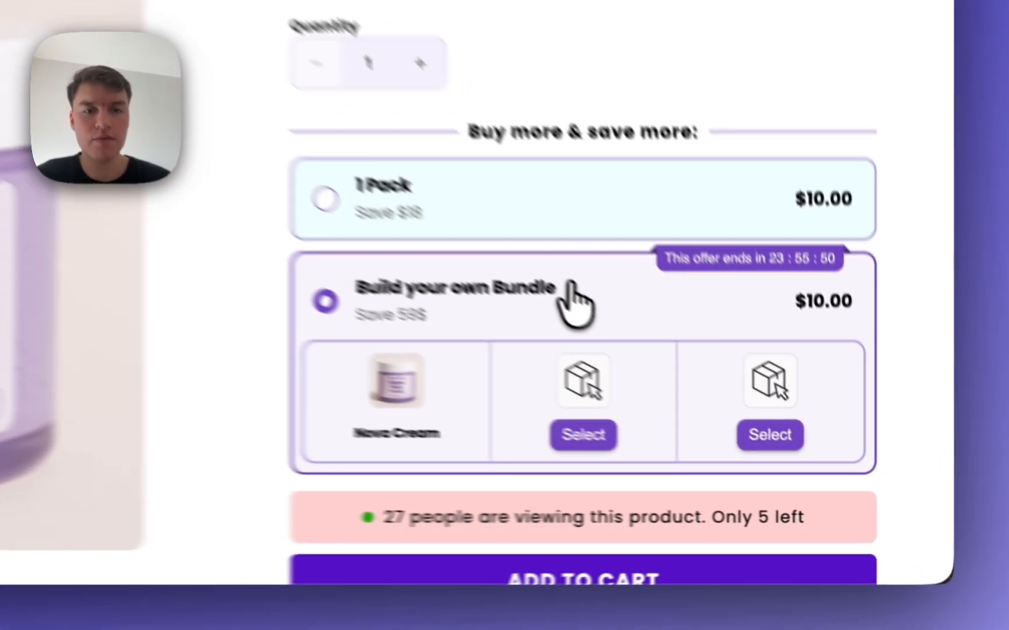
pyautogui.moveTo(729, 398); pyautogui.dragTo(609, 393)
pyautogui.click(781, 413)
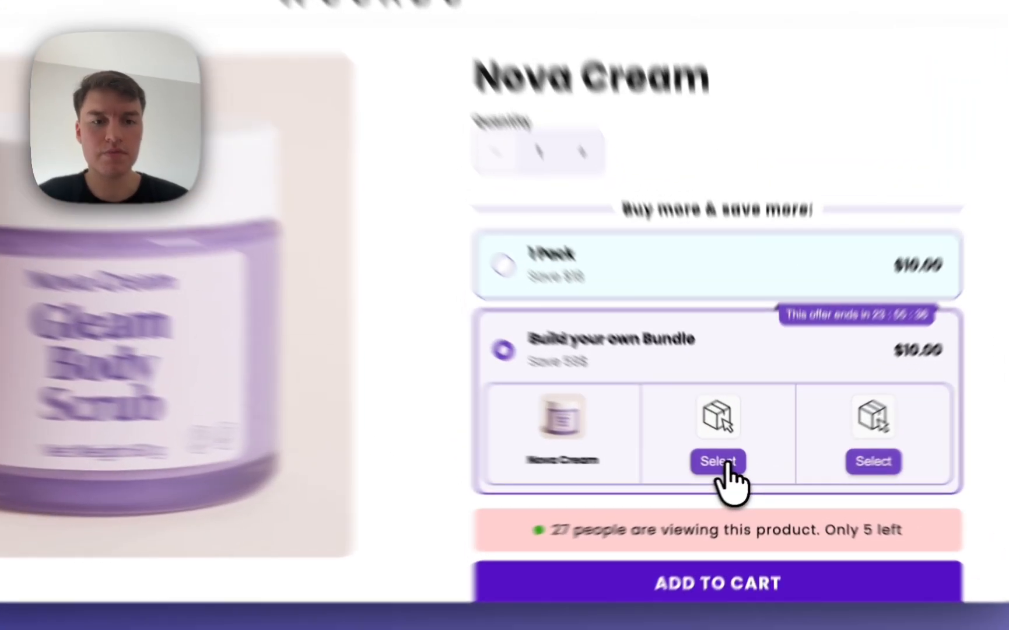
# Fill the two open slots of the build-your-own bundle with Nova eraser and Nova Spray.
pyautogui.click(749, 469)
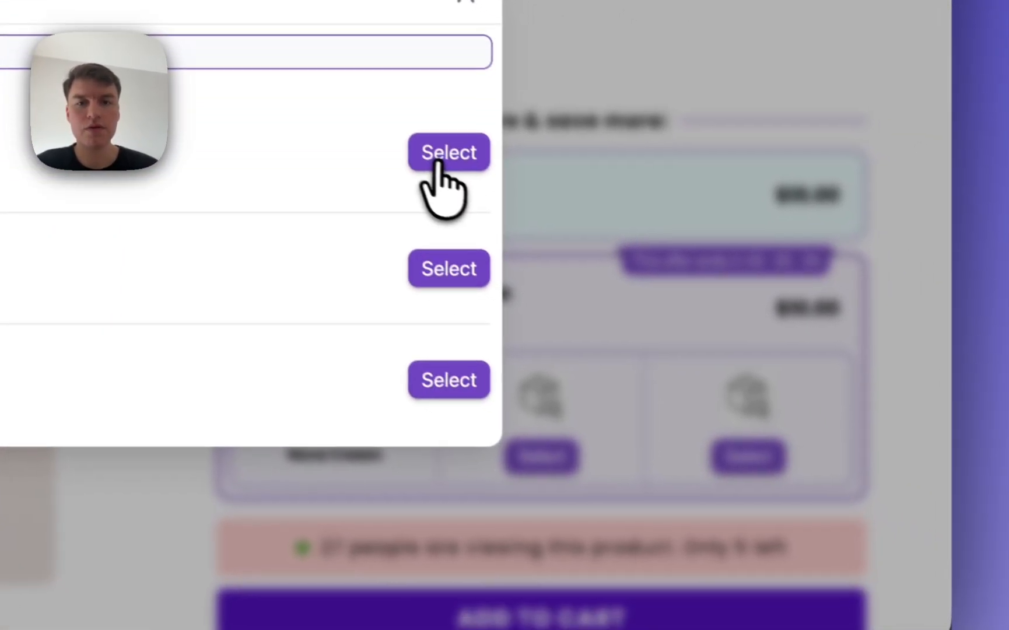
pyautogui.click(665, 283)
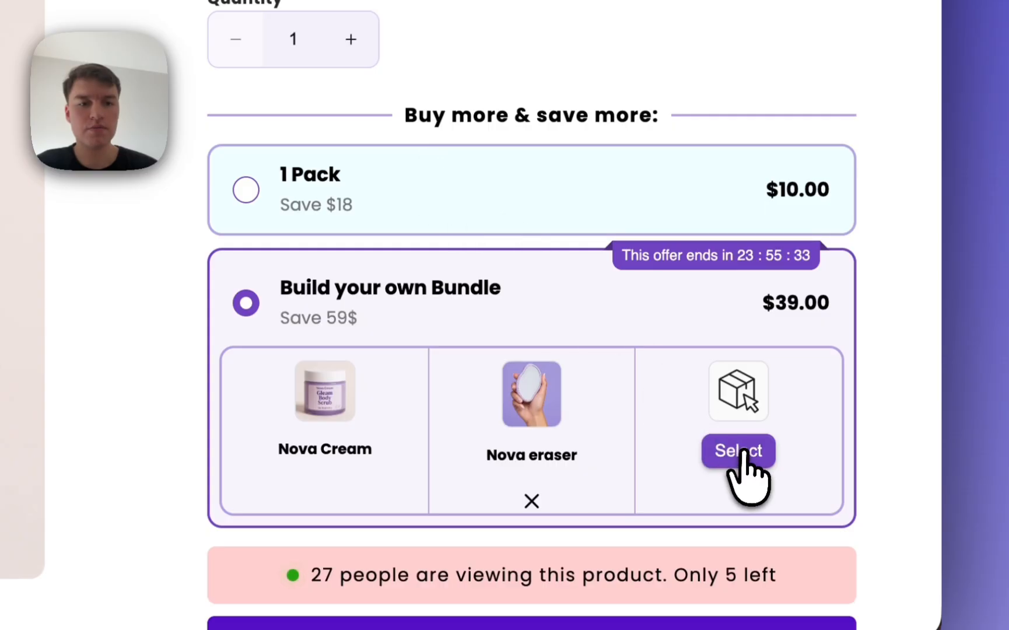
pyautogui.click(977, 578)
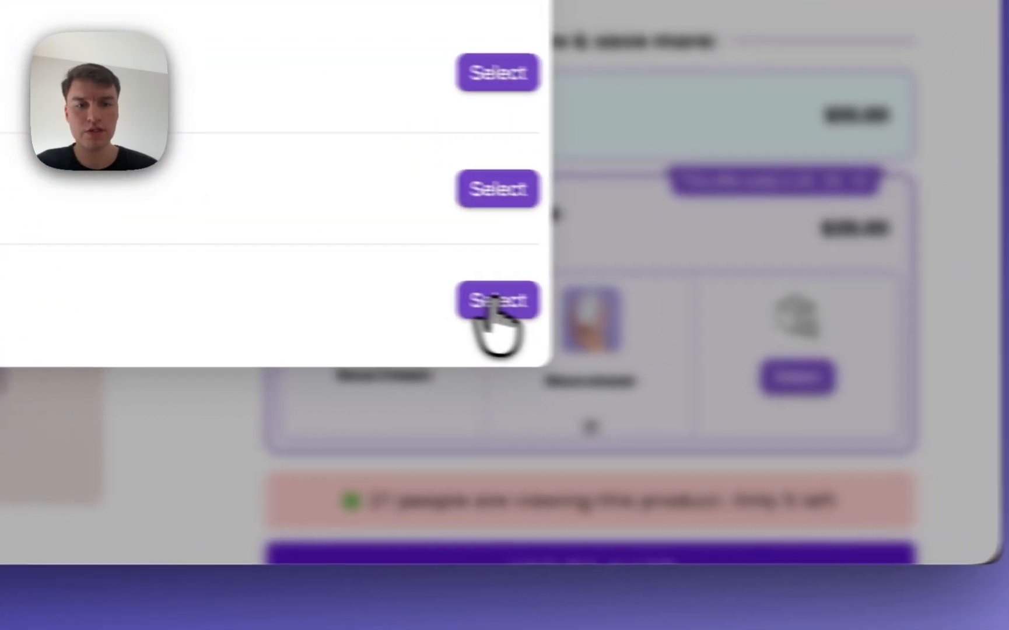
pyautogui.click(439, 374)
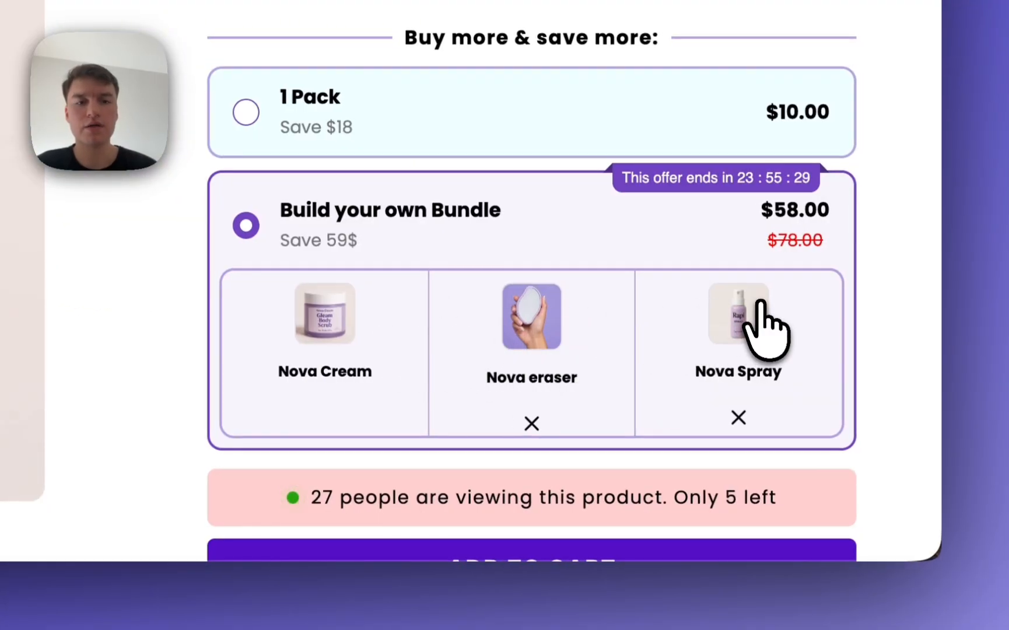
# Replace the bundle's second product with Nova Cream, and remove Nova Spray from the third slot to choose another product.
pyautogui.click(531, 422)
pyautogui.click(531, 374)
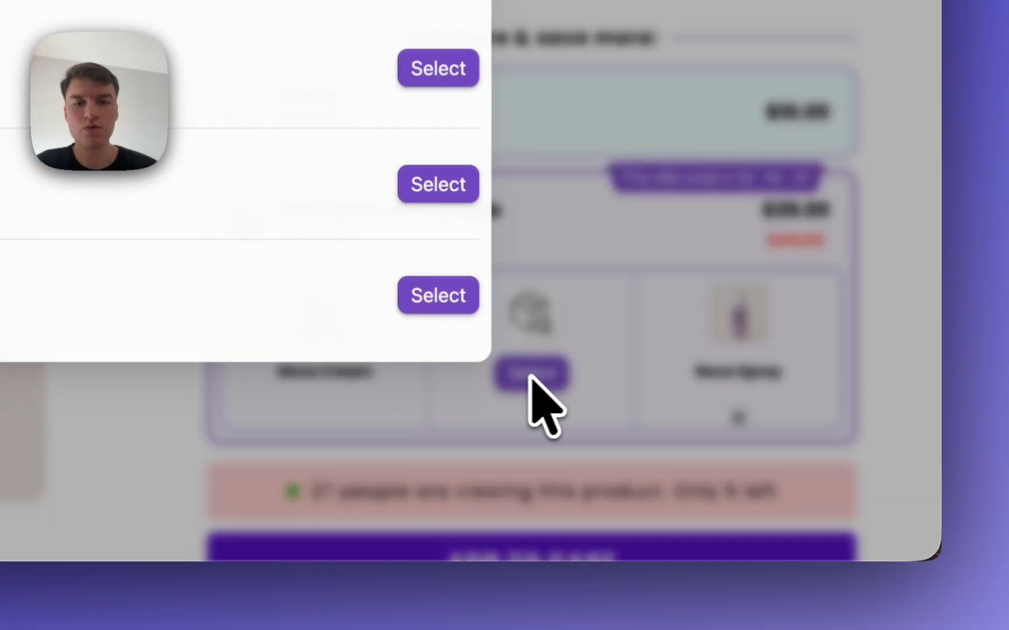
pyautogui.click(439, 184)
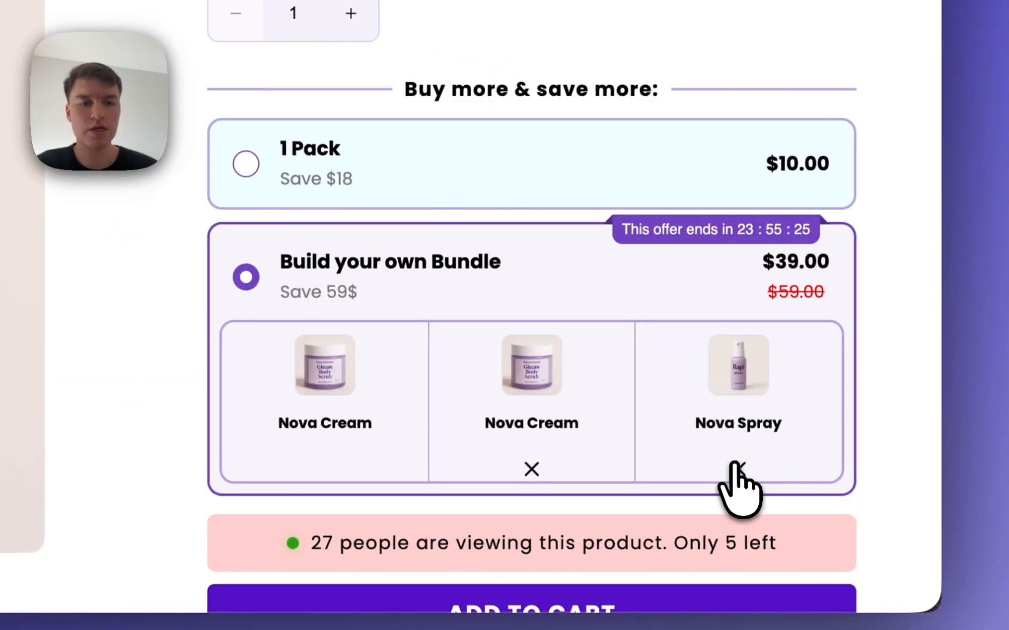
pyautogui.click(738, 468)
pyautogui.click(755, 427)
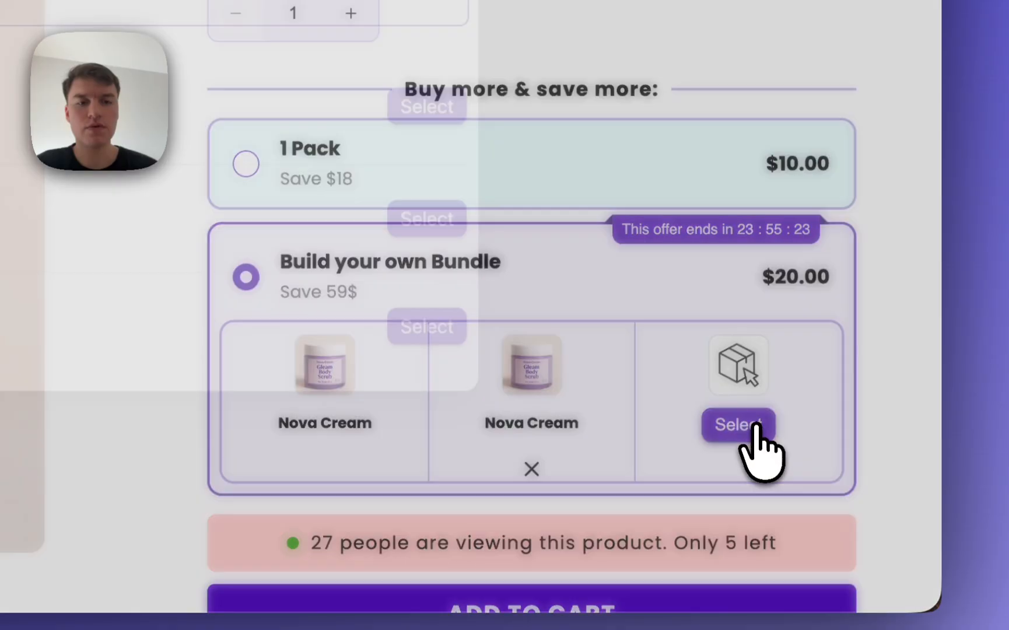
pyautogui.click(534, 210)
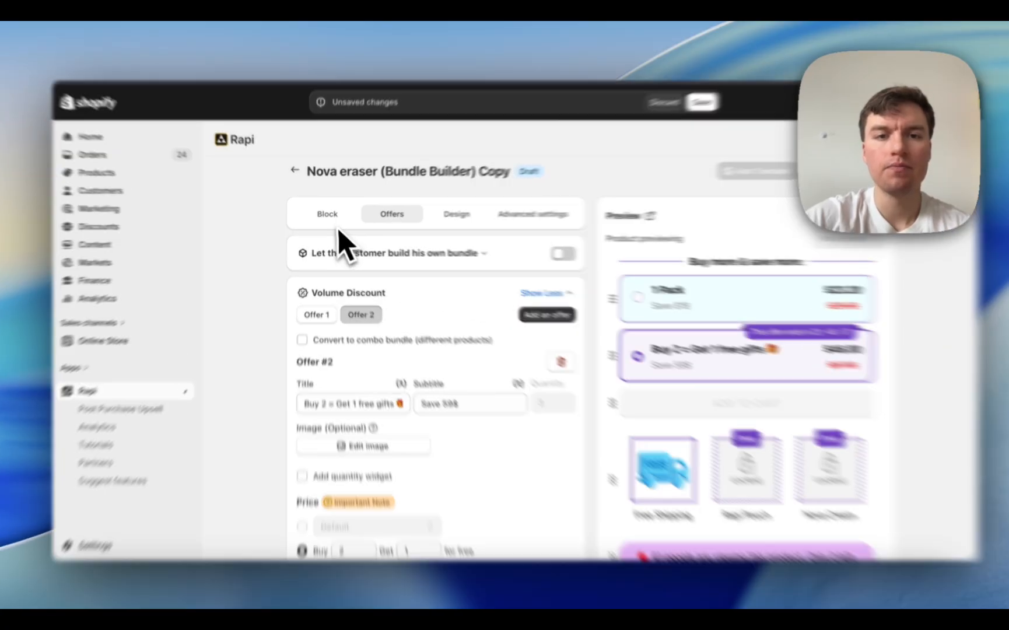
# In the Rapi app, add a third volume discount offer to the Nova eraser bundle and open it for editing.
pyautogui.click(342, 222)
pyautogui.click(393, 220)
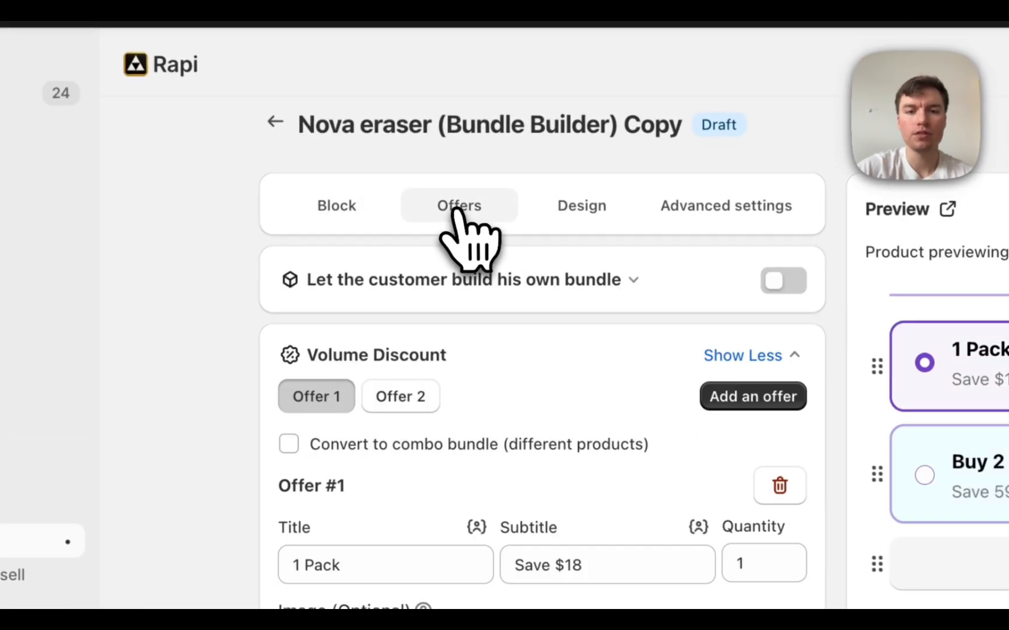
pyautogui.click(412, 397)
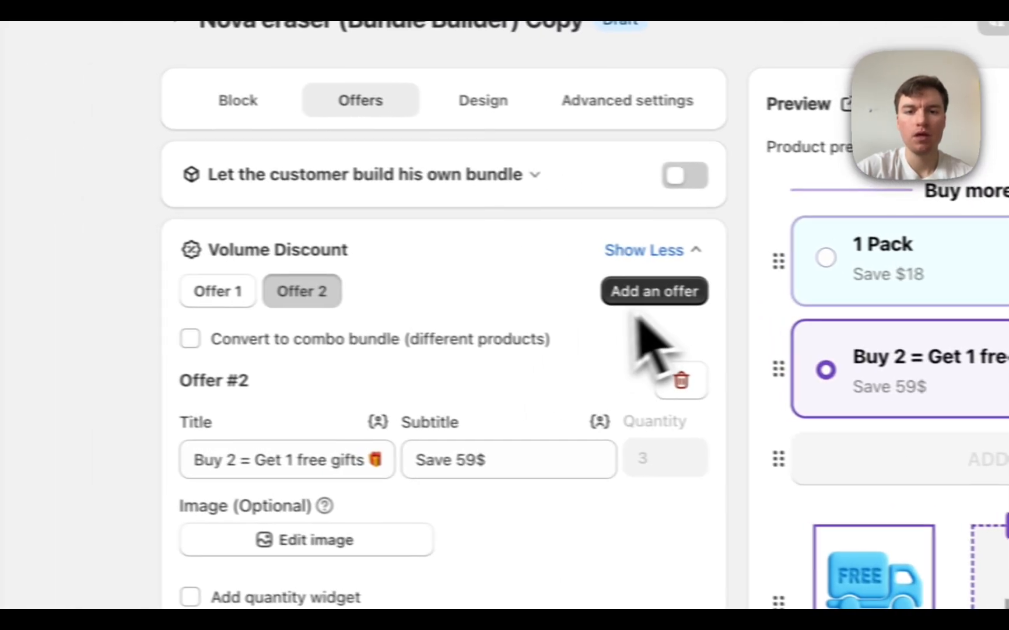
pyautogui.click(256, 271)
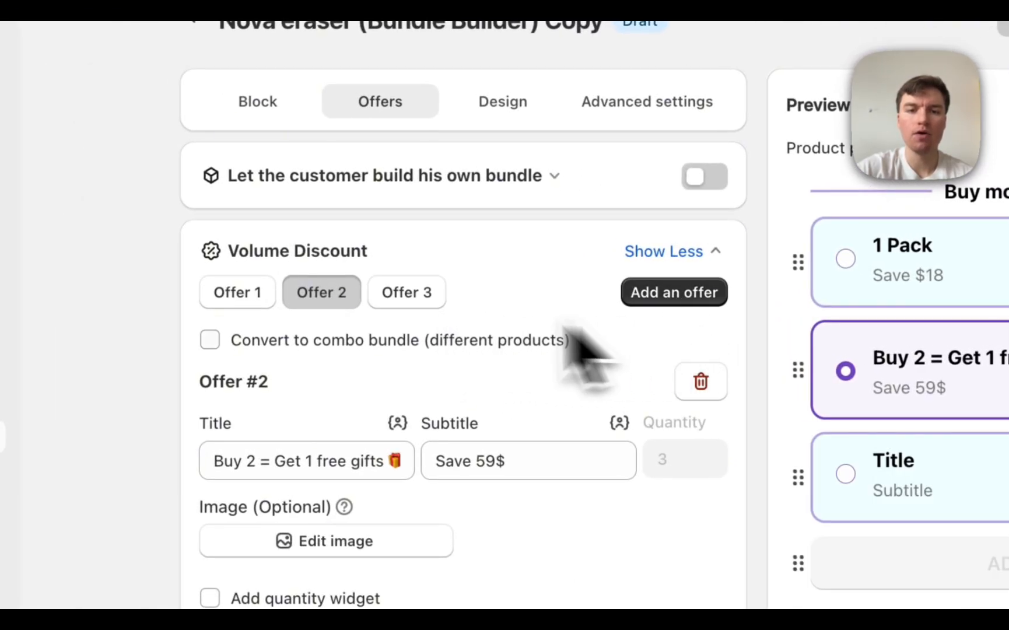
pyautogui.click(407, 293)
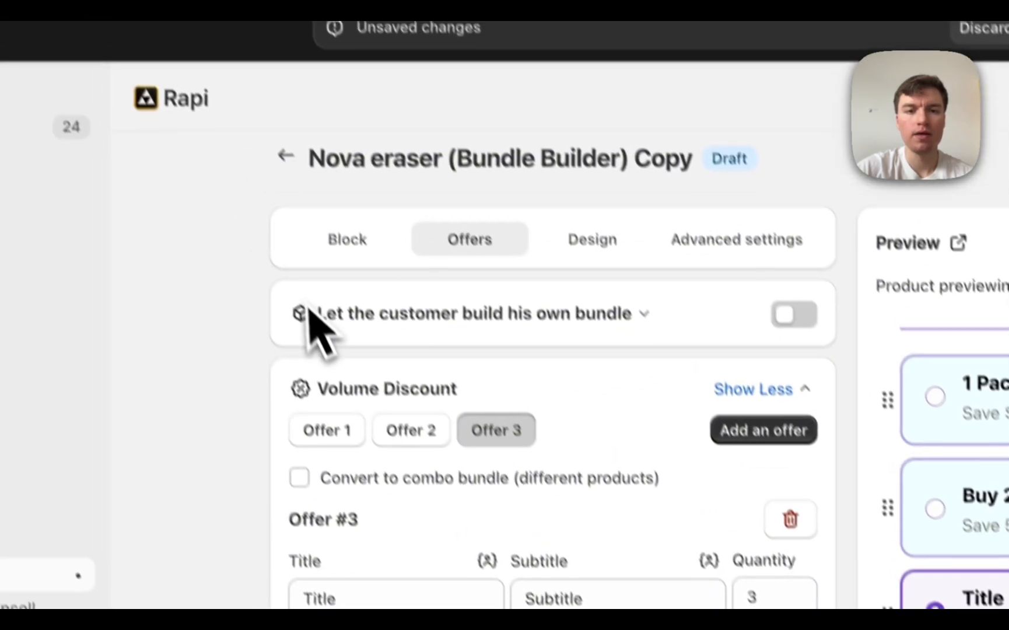
# Enable the option that lets the customer build his own bundle for the third offer.
pyautogui.tripleClick(309, 310)
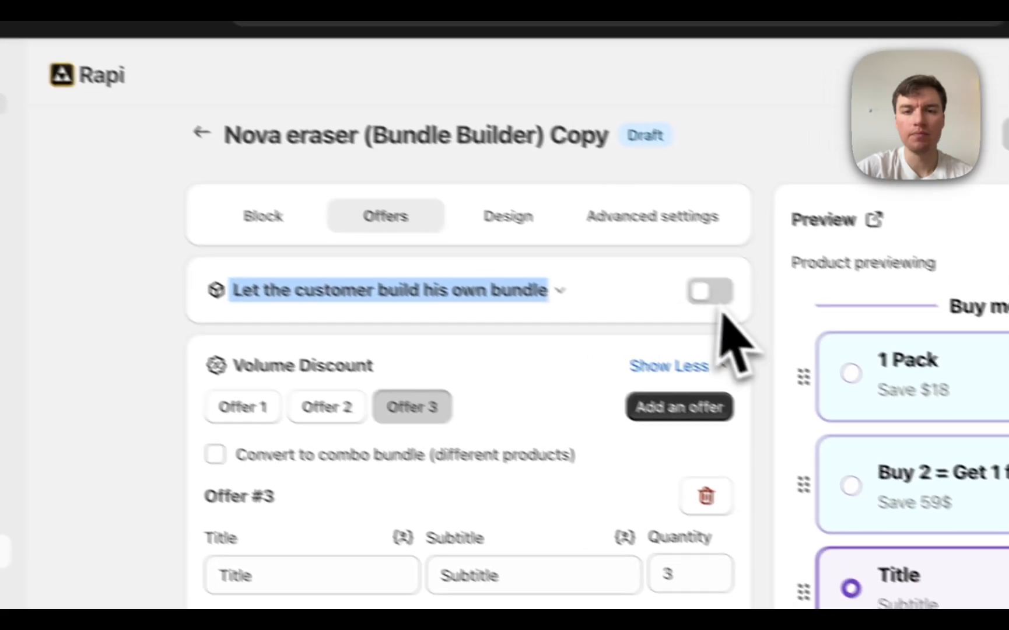
pyautogui.click(817, 340)
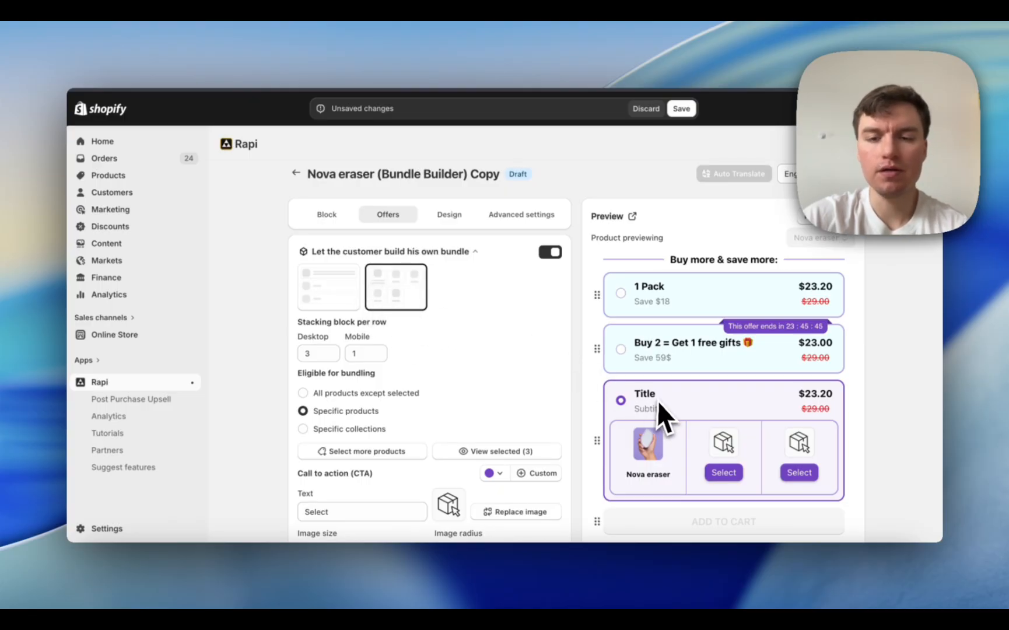
pyautogui.scroll(-2, 676, 417)
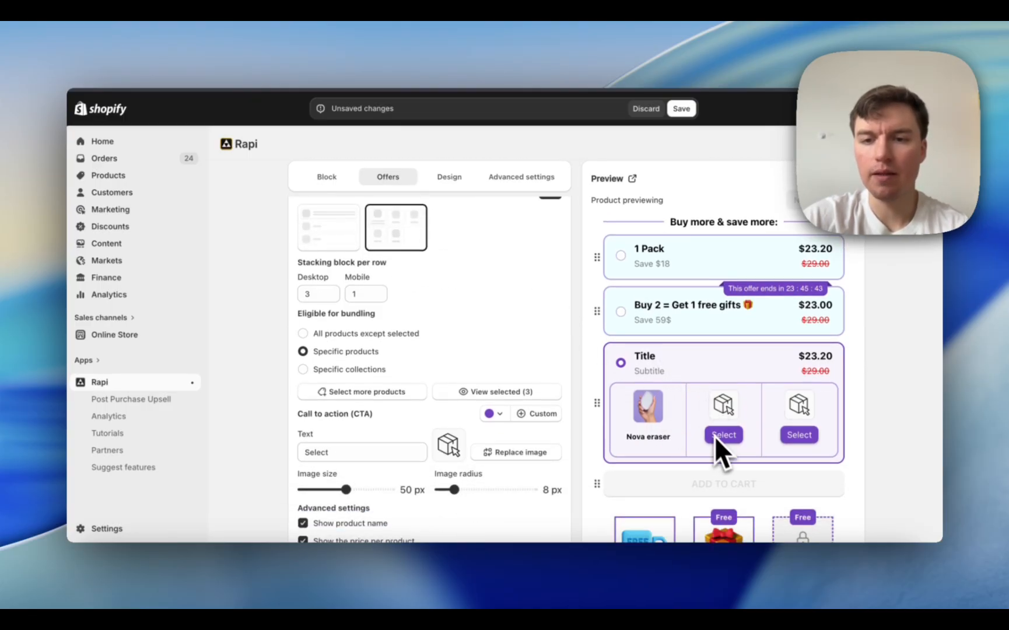
# Try the list layout for the bundle builder and switch back to the grid layout.
pyautogui.scroll(2, 523, 356)
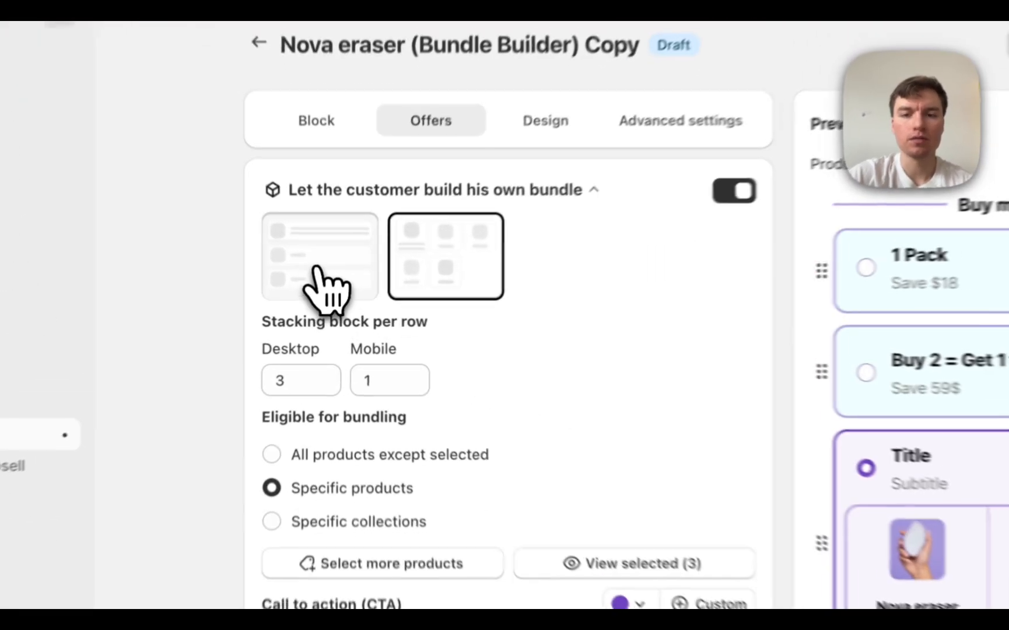
pyautogui.click(330, 287)
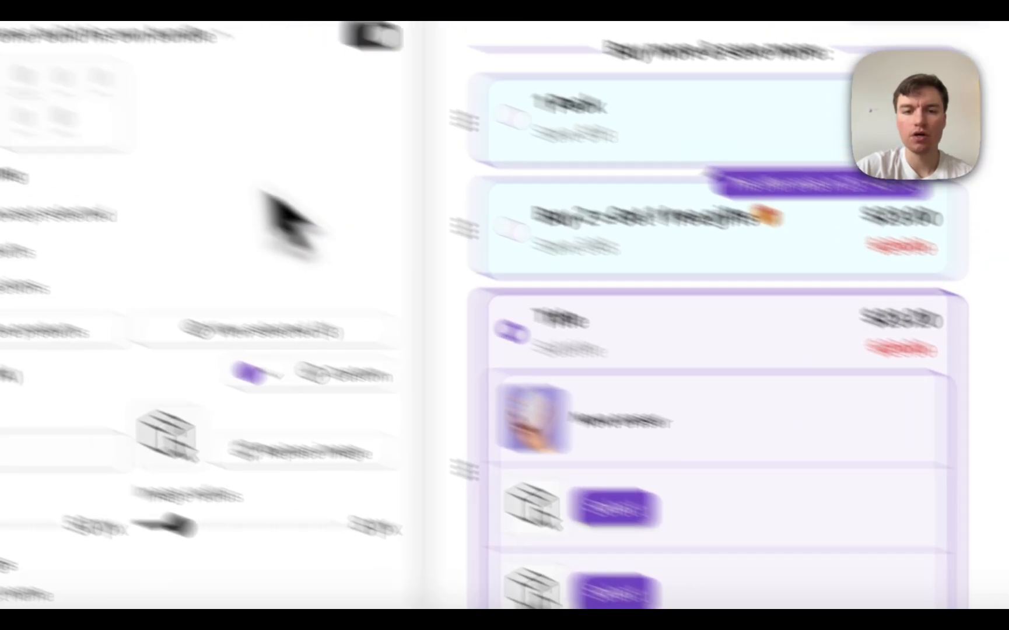
pyautogui.click(286, 189)
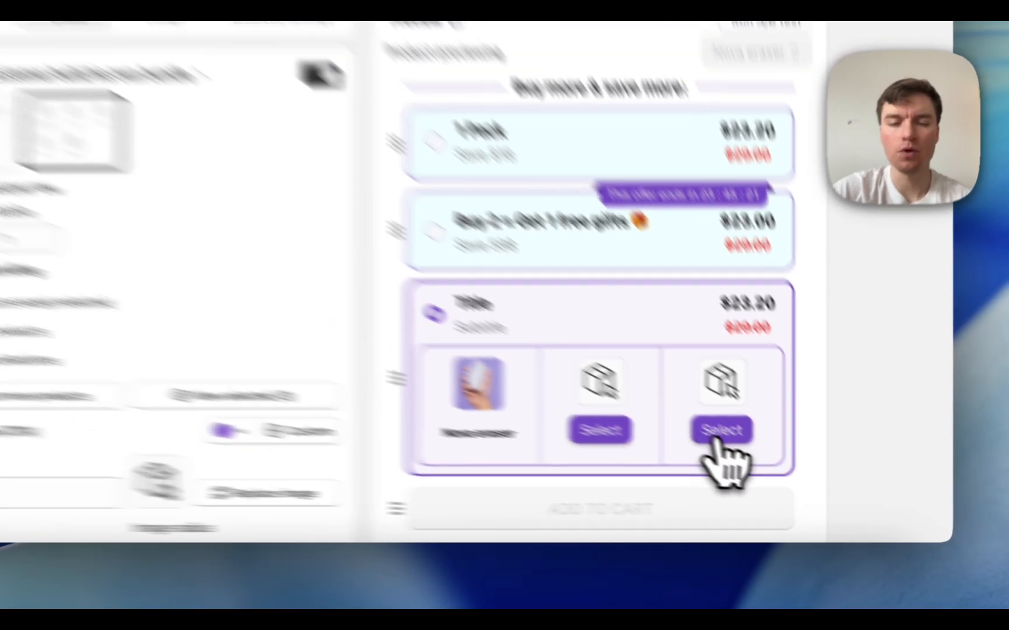
# Examine the products offered for the second bundle slot in the preview, comparing them with the bundling eligibility settings.
pyautogui.scroll(-1, 385, 402)
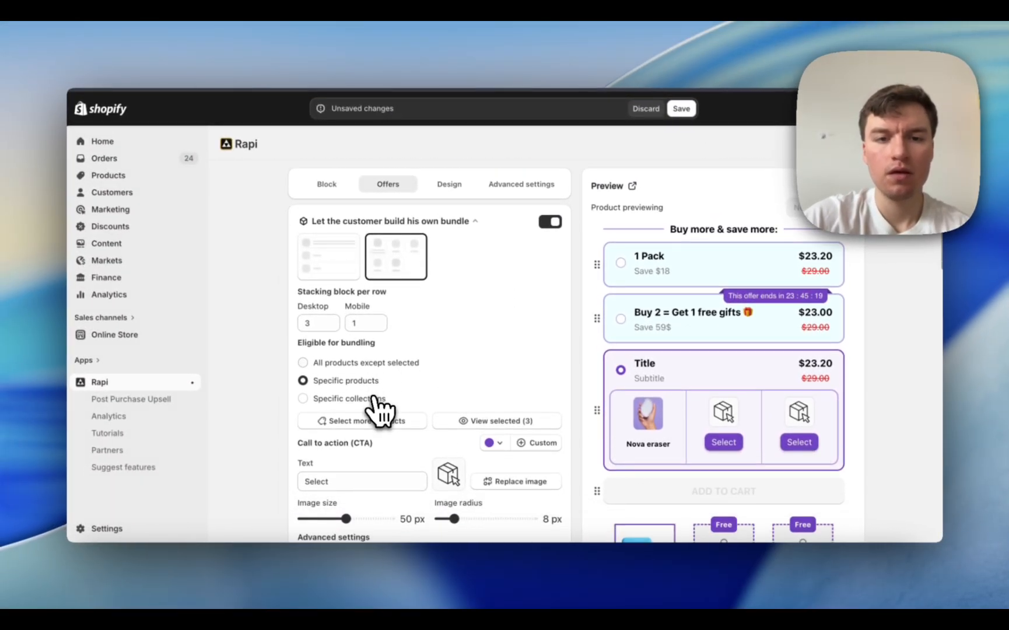
pyautogui.scroll(-1, 331, 390)
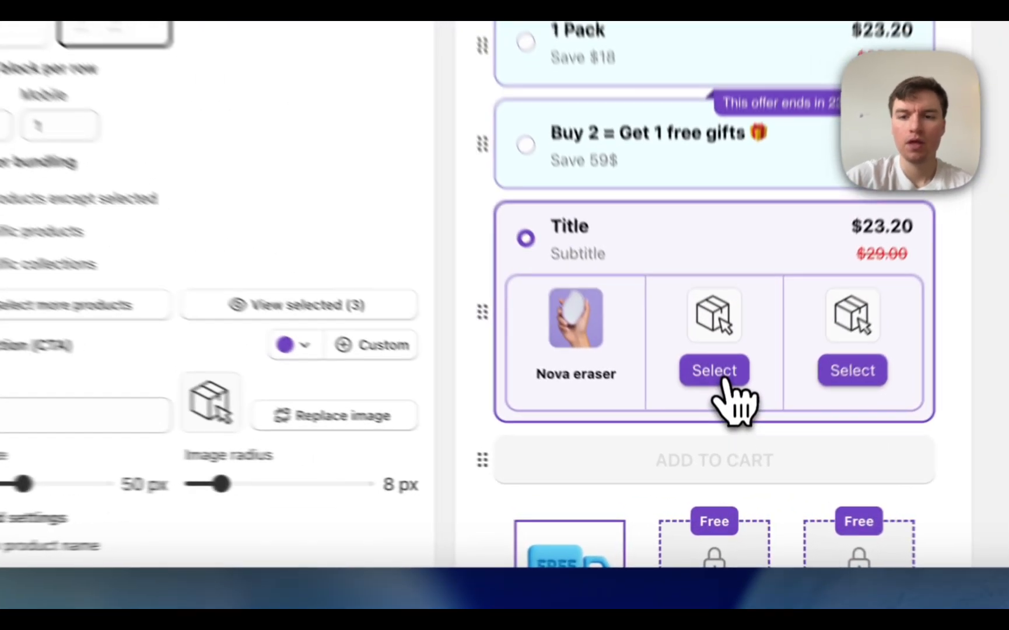
pyautogui.click(727, 436)
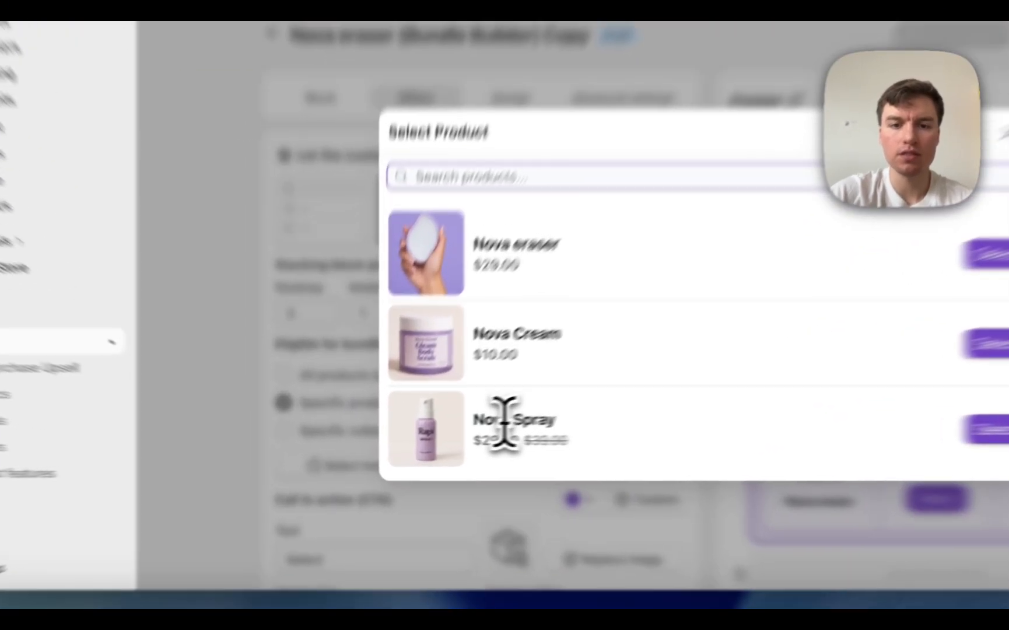
pyautogui.moveTo(444, 434); pyautogui.dragTo(416, 434)
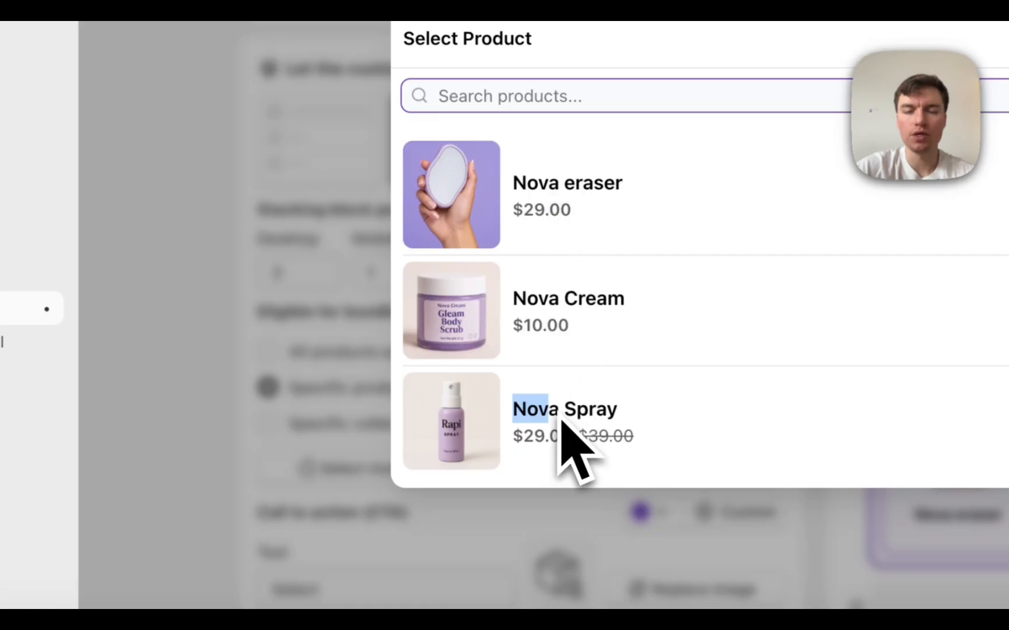
pyautogui.click(310, 446)
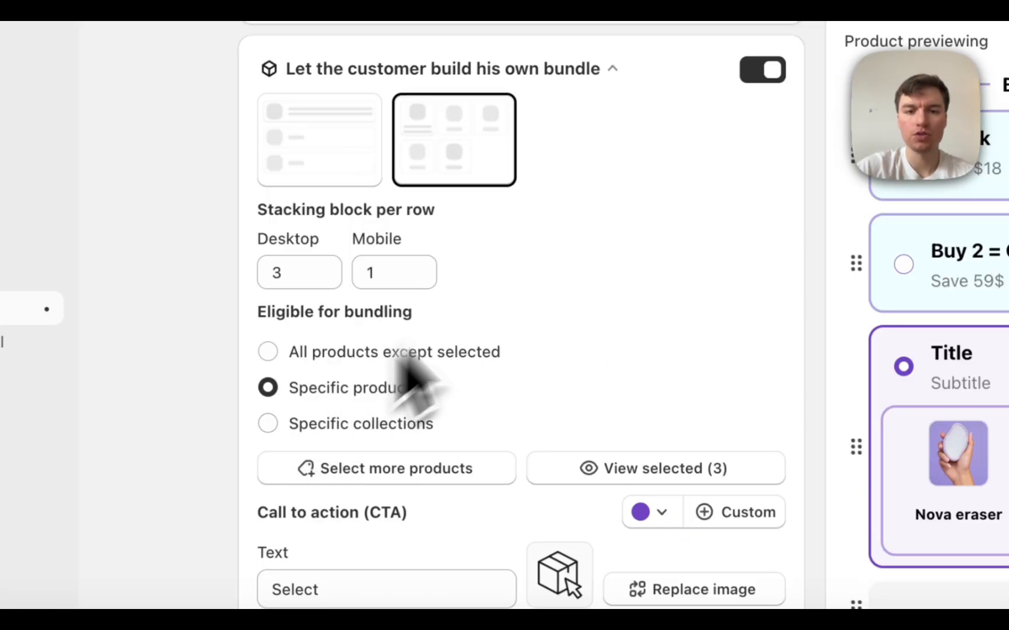
pyautogui.scroll(-3, 665, 379)
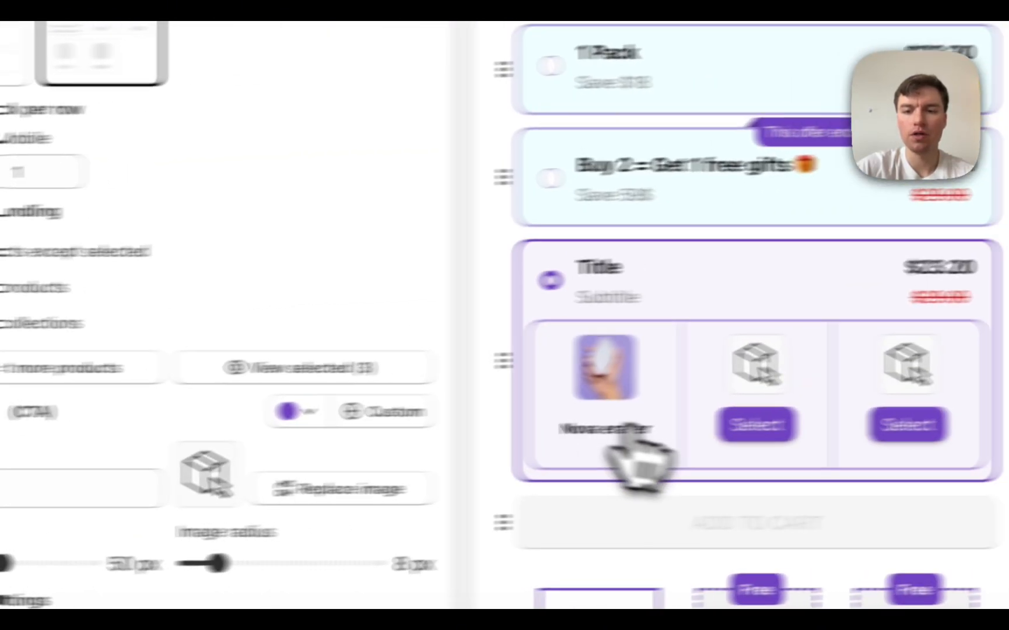
pyautogui.click(764, 428)
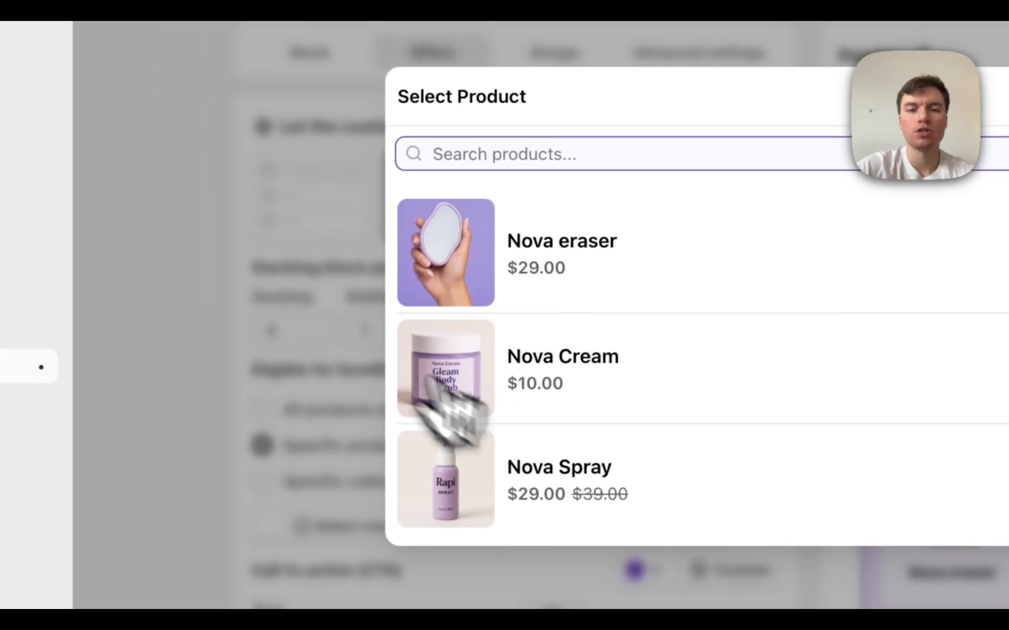
pyautogui.click(311, 315)
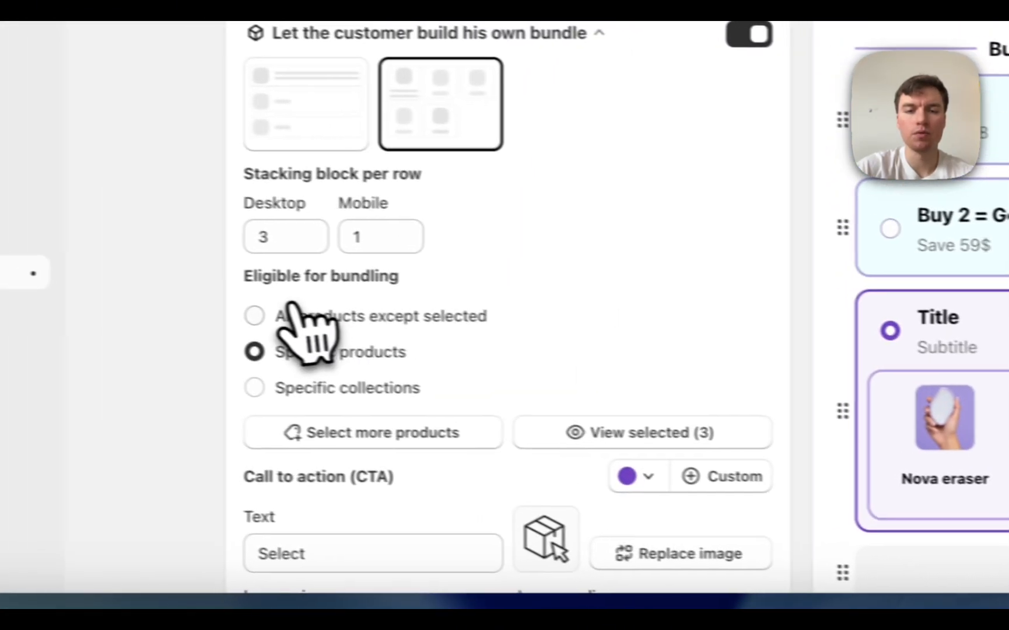
# Try the Specific collections and All products except selected eligibility options, and set bundling eligibility back to Specific products.
pyautogui.scroll(-3, 291, 307)
pyautogui.click(304, 318)
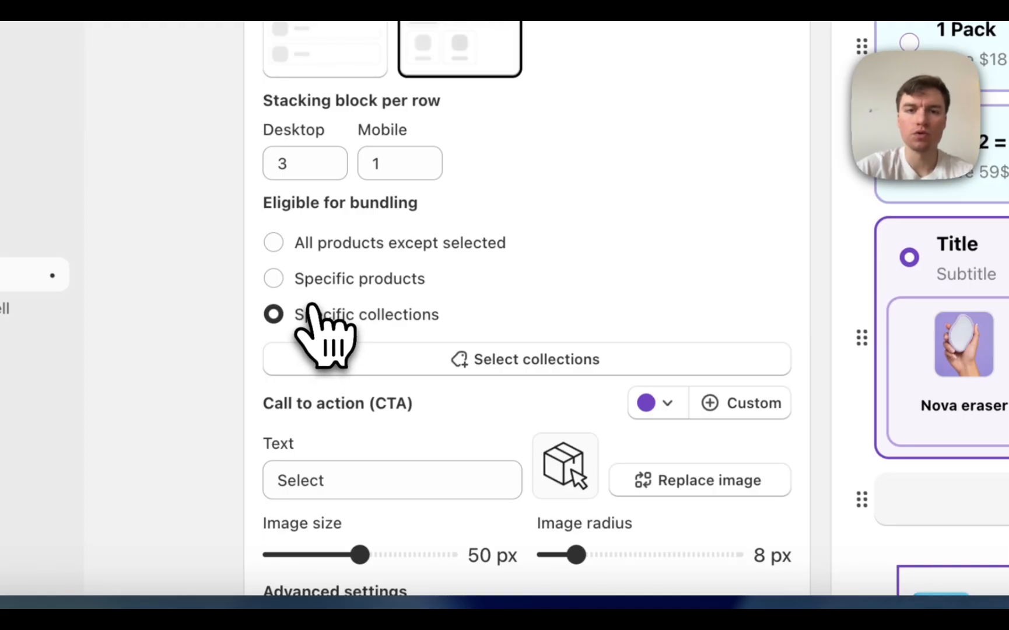
pyautogui.click(317, 248)
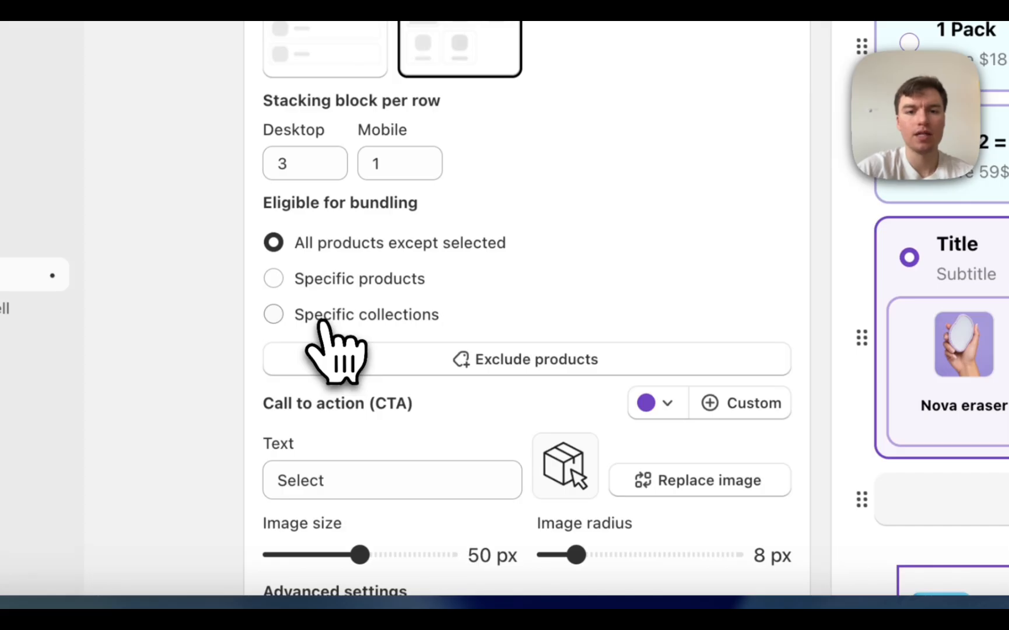
pyautogui.click(339, 285)
# Check the preview's product picker for the second slot under the Specific products setting, and close it.
pyautogui.scroll(-2, 450, 338)
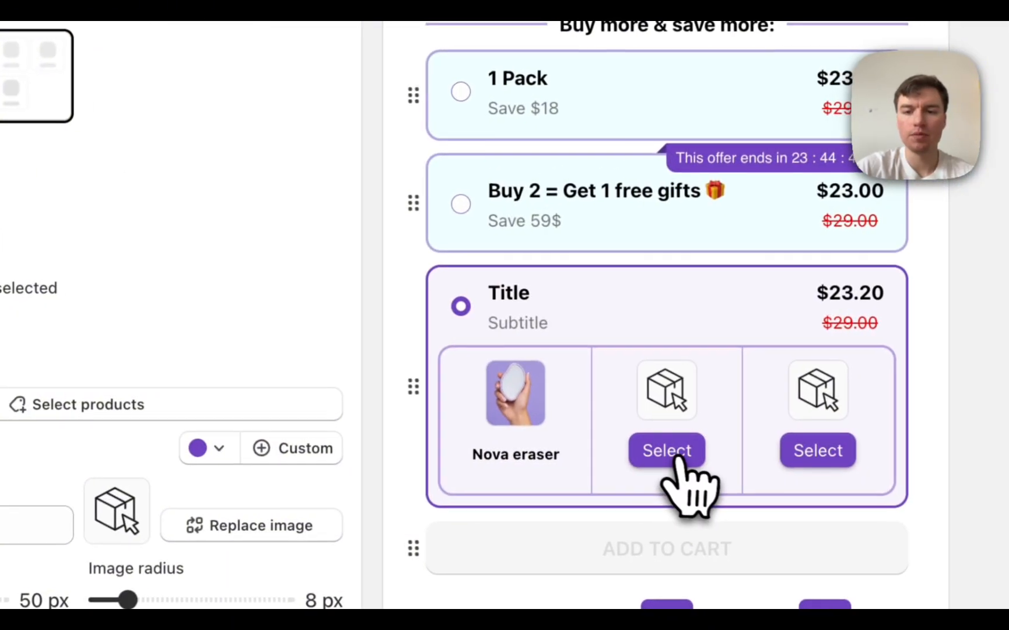
pyautogui.click(677, 458)
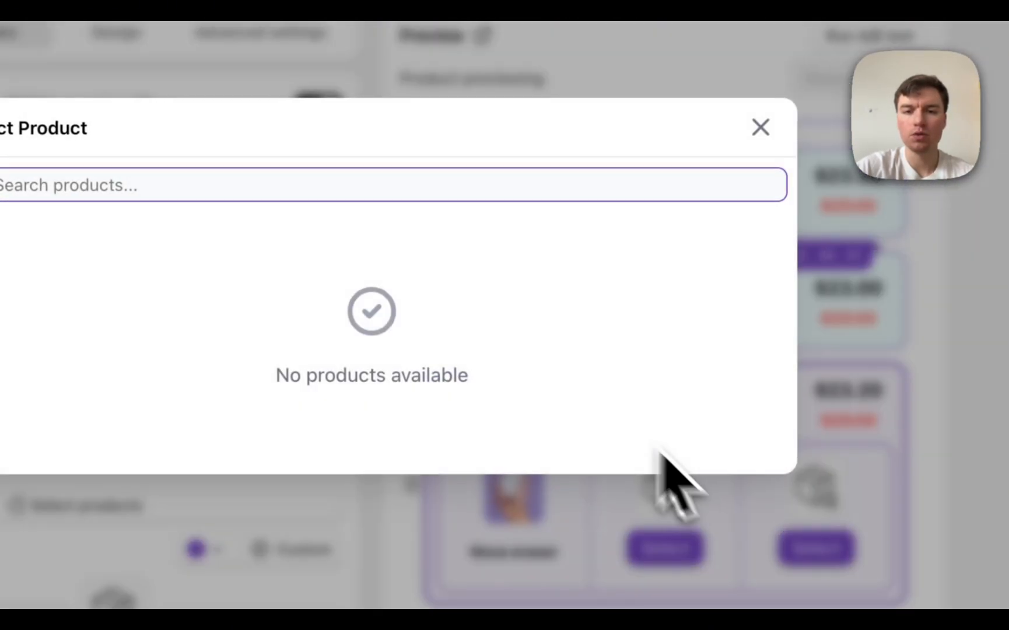
pyautogui.click(901, 359)
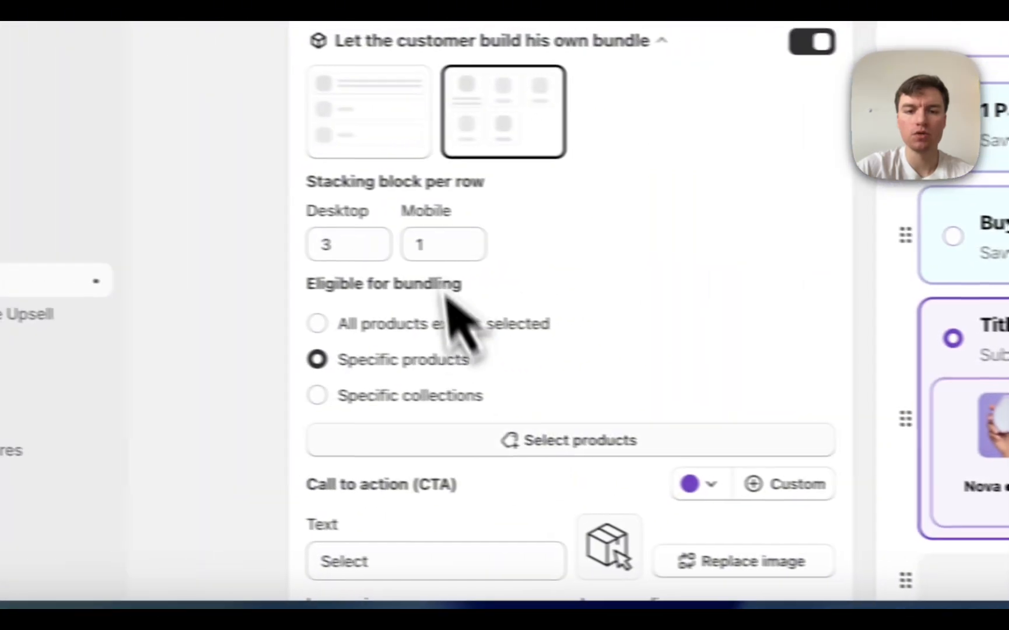
pyautogui.scroll(-3, 452, 315)
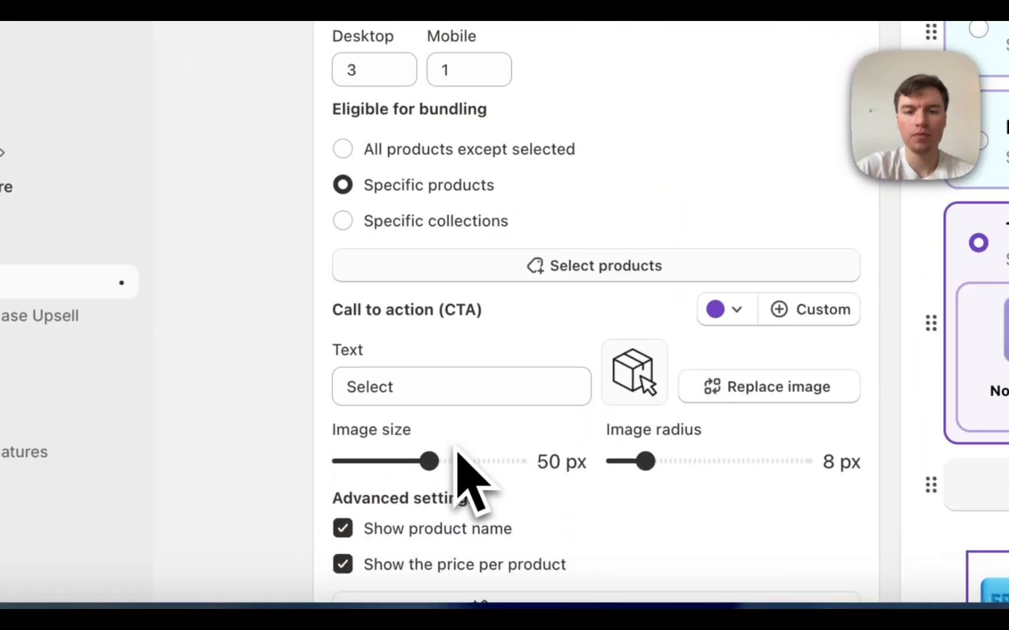
# Search the products for "nova" and add Nova eraser, Nova Cream and Nova Spray as the products eligible for bundling.
pyautogui.click(519, 266)
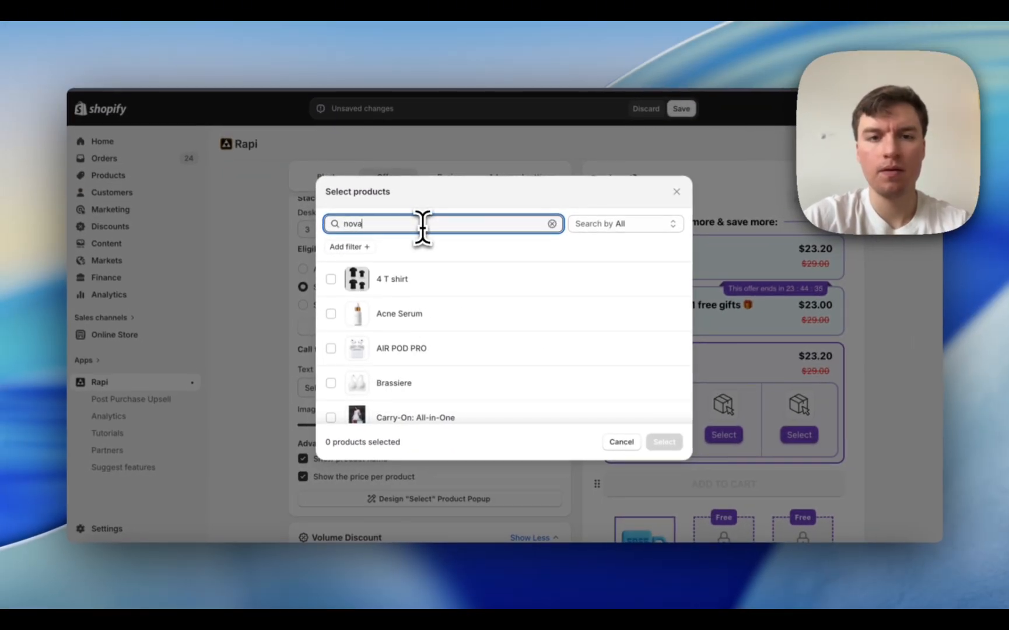
pyautogui.write('nova')
pyautogui.click(330, 279)
pyautogui.click(331, 314)
pyautogui.click(331, 348)
pyautogui.click(665, 441)
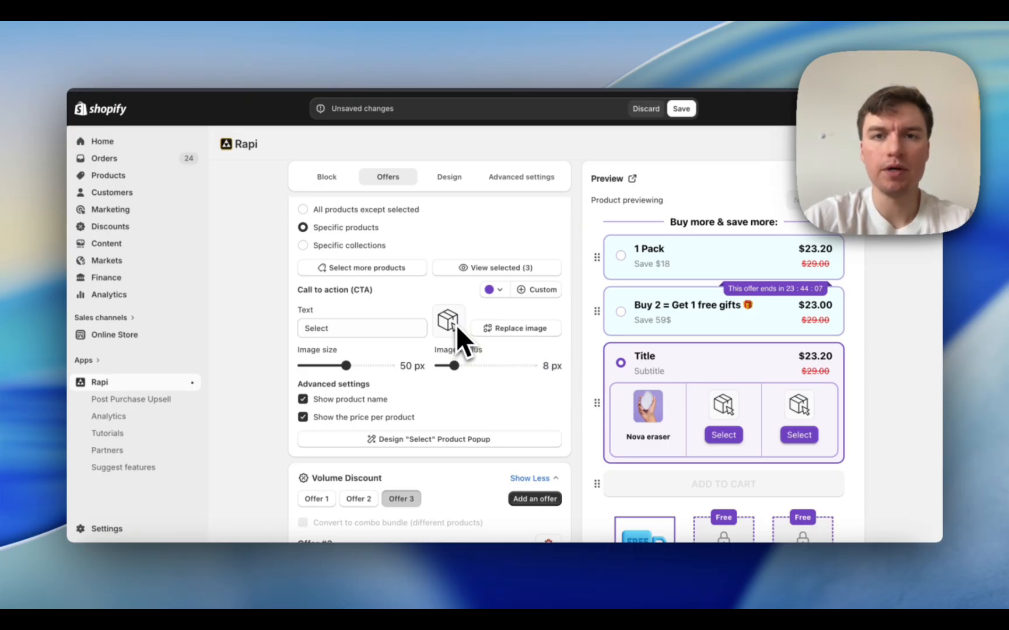
# Choose Nova Cream for the second bundle slot in the preview.
pyautogui.click(724, 434)
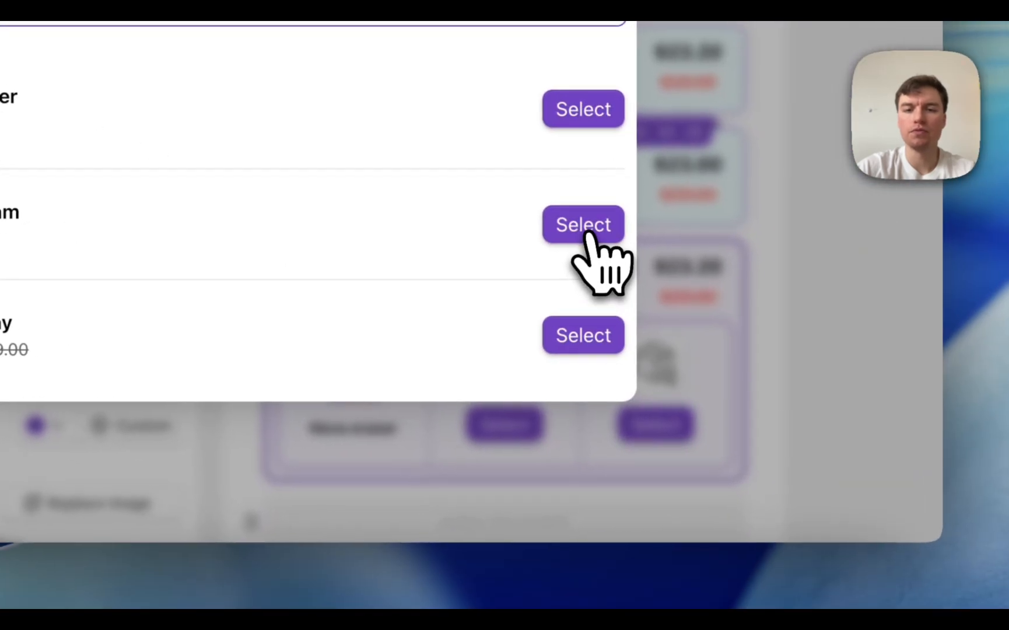
pyautogui.click(741, 300)
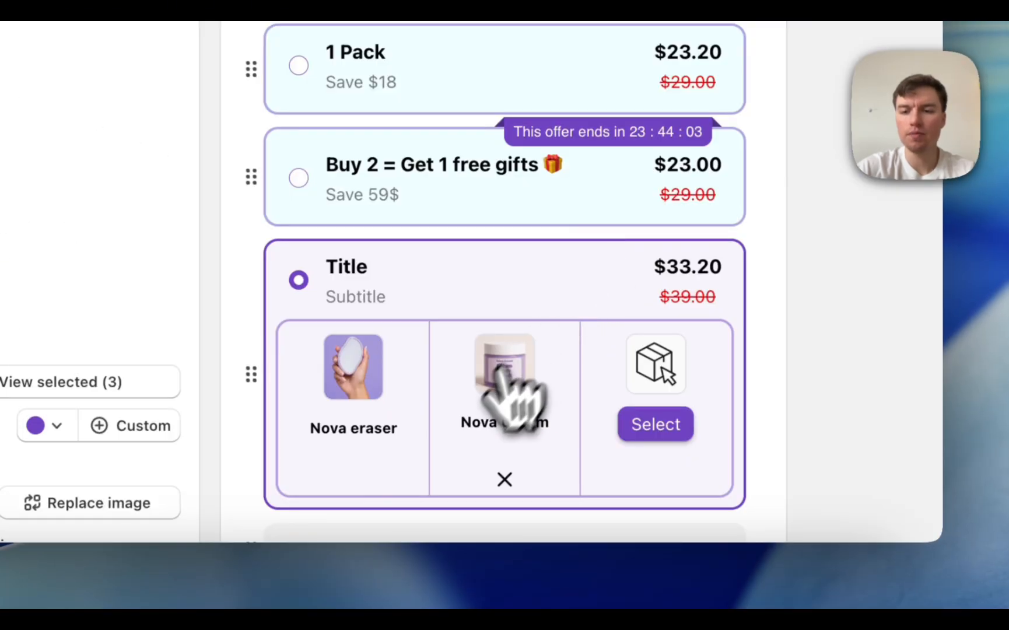
pyautogui.scroll(-2, 525, 400)
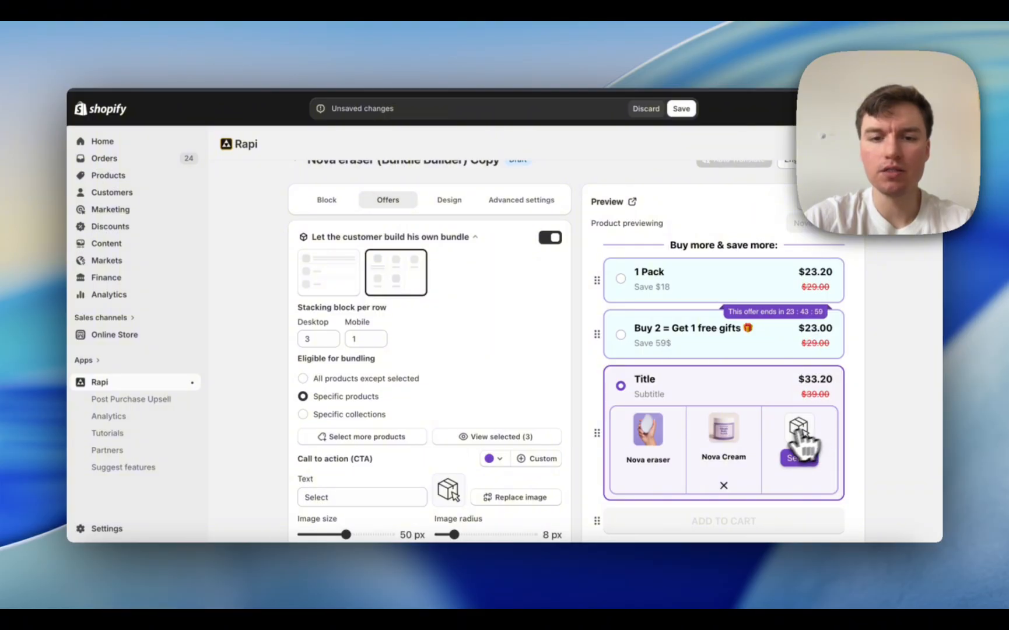
# Examine the bundle builder's call-to-action text, image and advanced settings, along with the Volume Discount section for Offer 3.
pyautogui.scroll(-6, 524, 428)
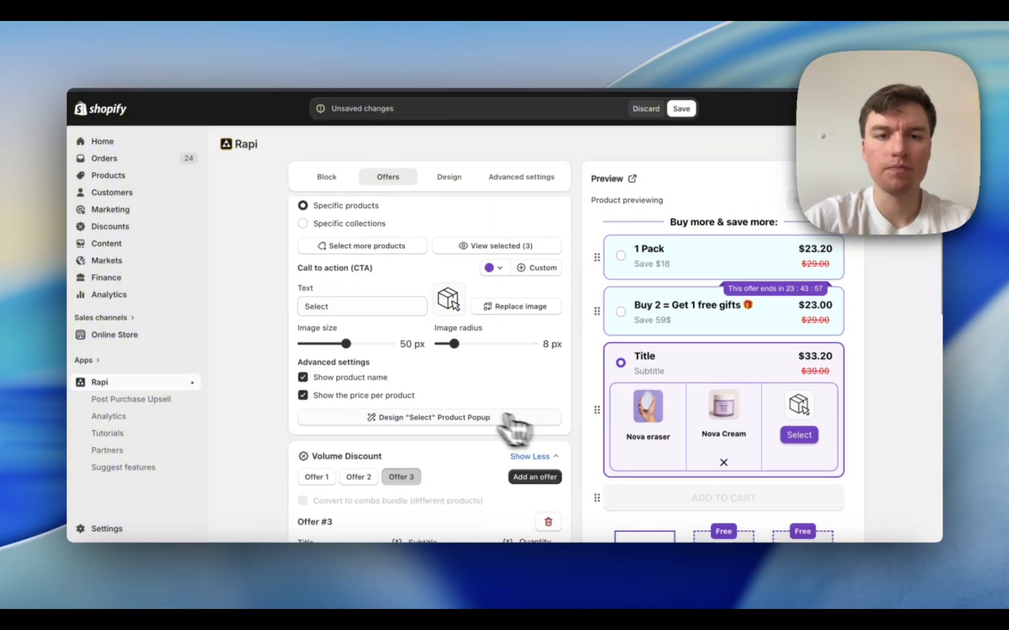
pyautogui.click(315, 304)
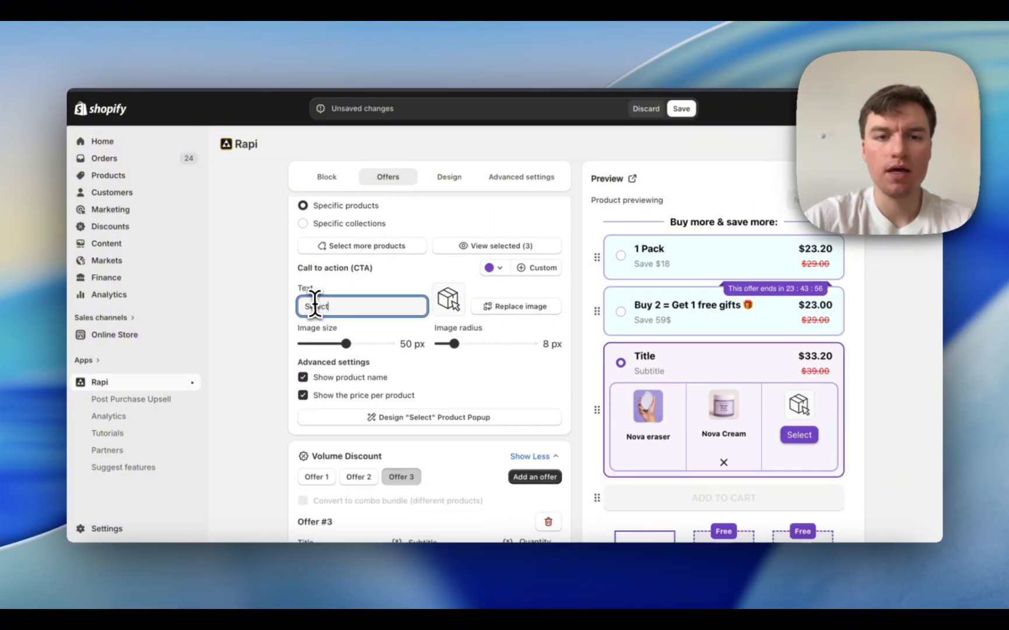
pyautogui.click(347, 338)
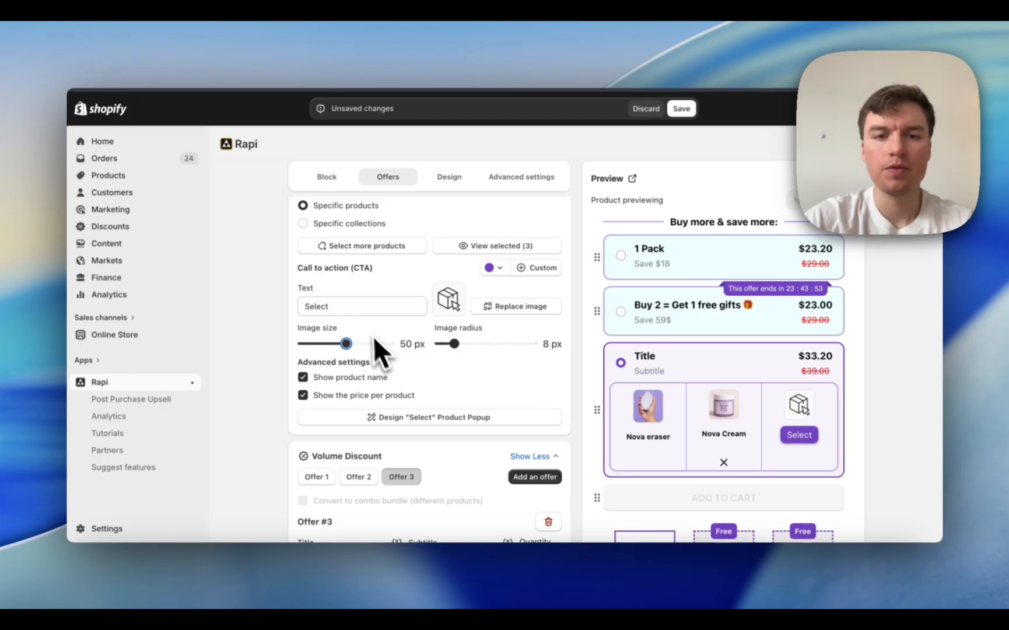
pyautogui.scroll(4, 377, 393)
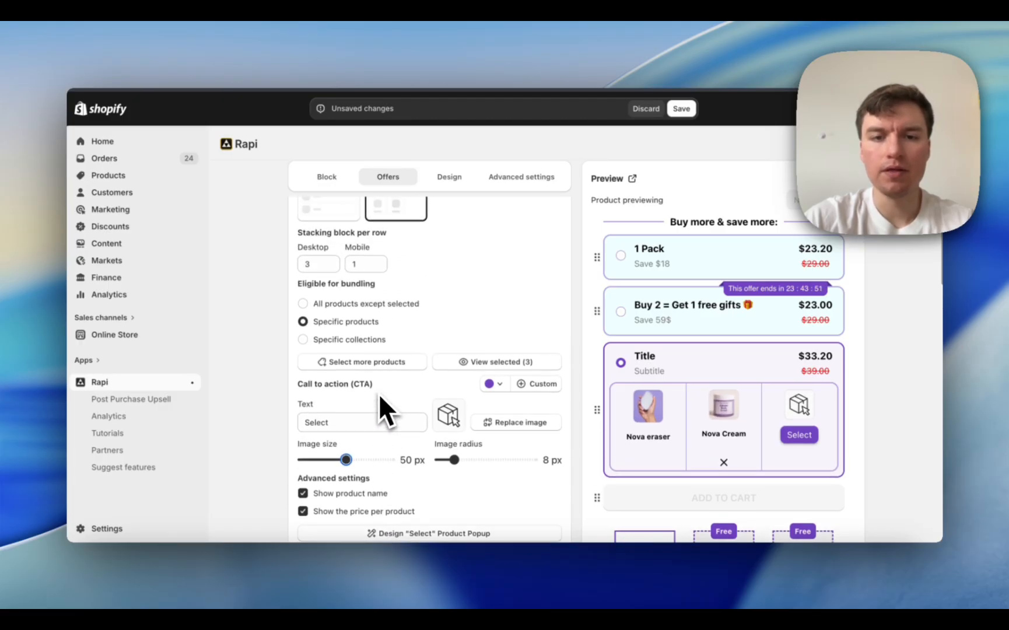
pyautogui.scroll(-5, 379, 393)
pyautogui.scroll(1, 430, 347)
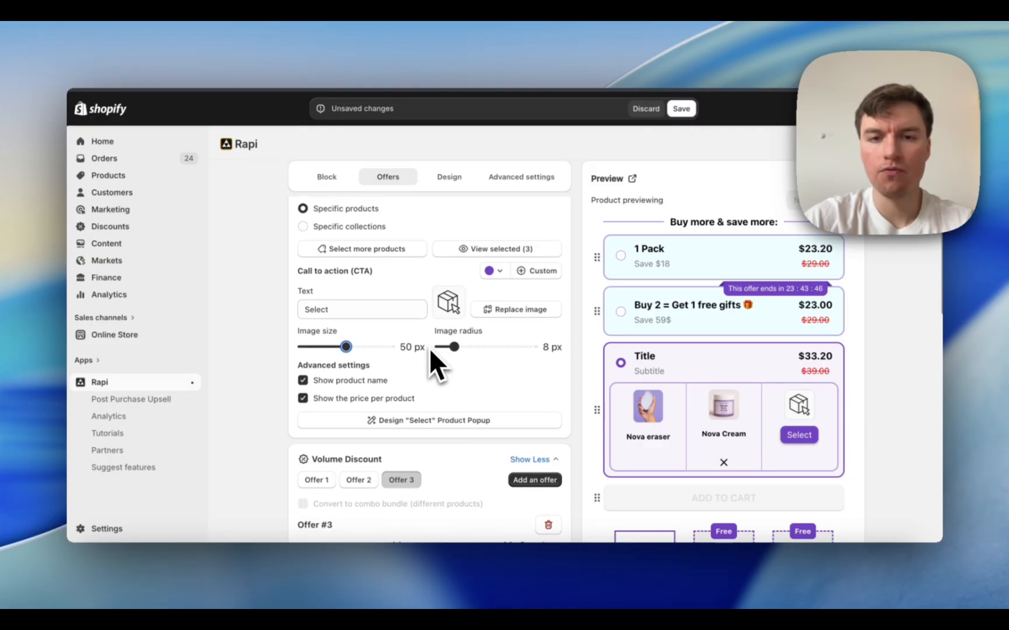
pyautogui.scroll(2, 430, 348)
pyautogui.scroll(-10, 430, 347)
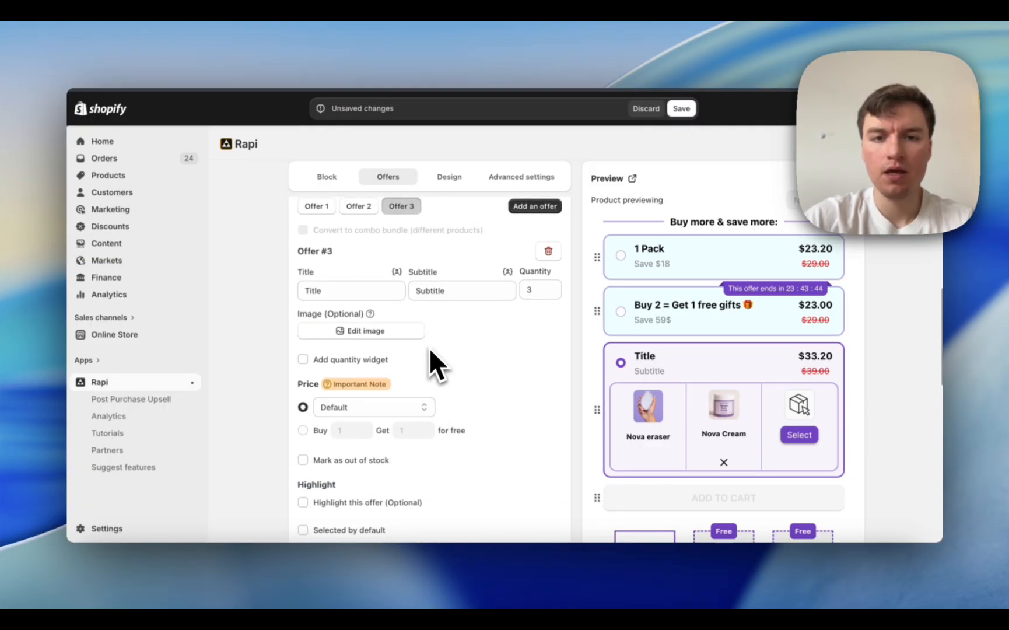
pyautogui.scroll(4, 430, 347)
pyautogui.scroll(-2, 430, 348)
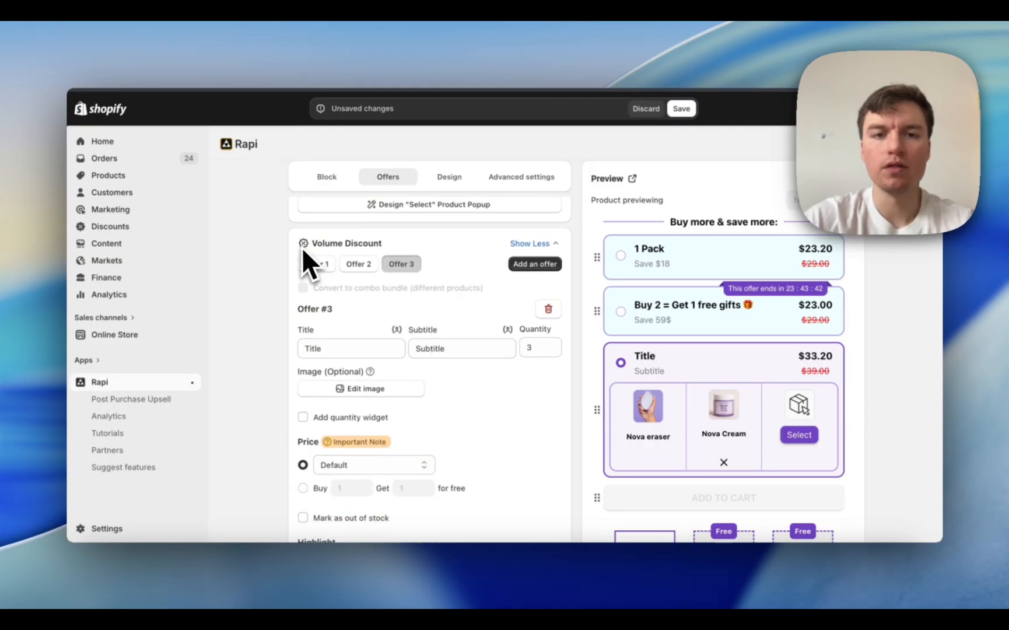
pyautogui.moveTo(410, 244); pyautogui.dragTo(409, 245)
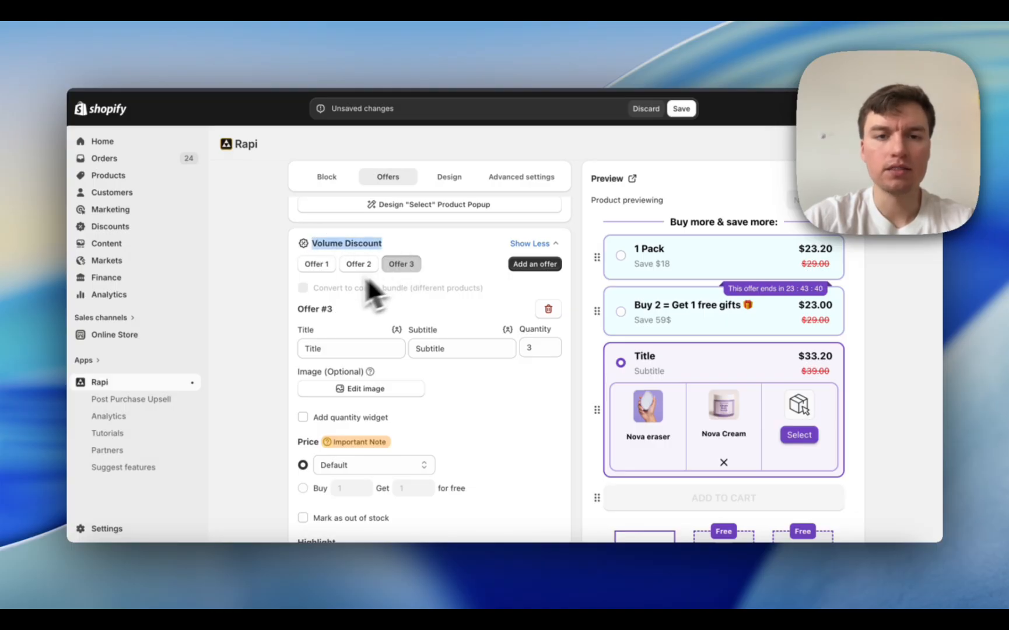
# Set the title of Offer 3 to "Build your own bundle".
pyautogui.scroll(-3, 404, 386)
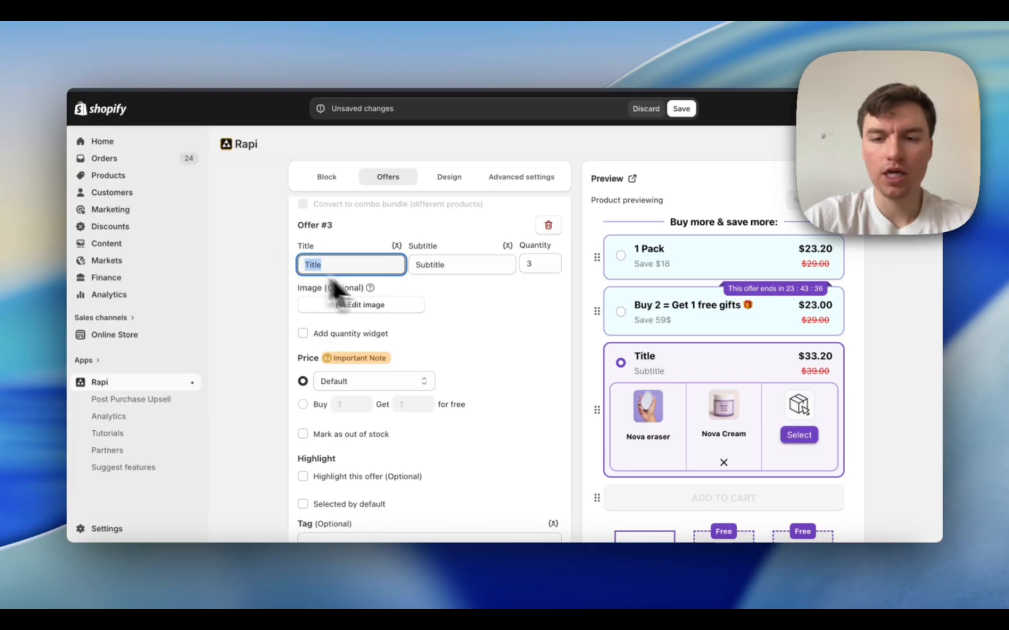
pyautogui.write('ild your own bund')
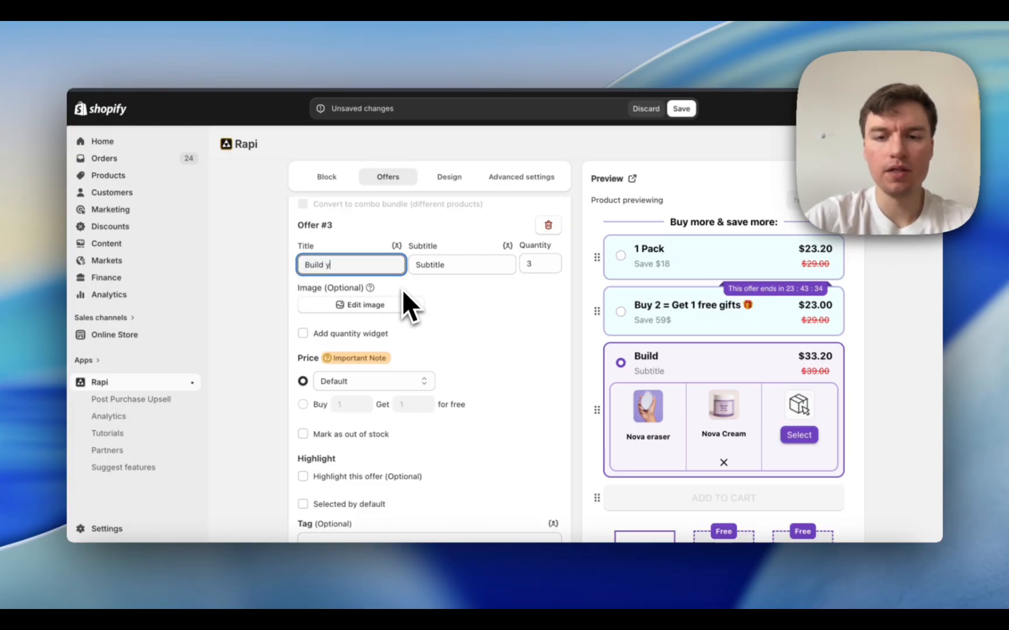
pyautogui.write('le')
# Enable highlighting for the "Build your own bundle" offer and set the highlight to a timer.
pyautogui.scroll(-3, 402, 289)
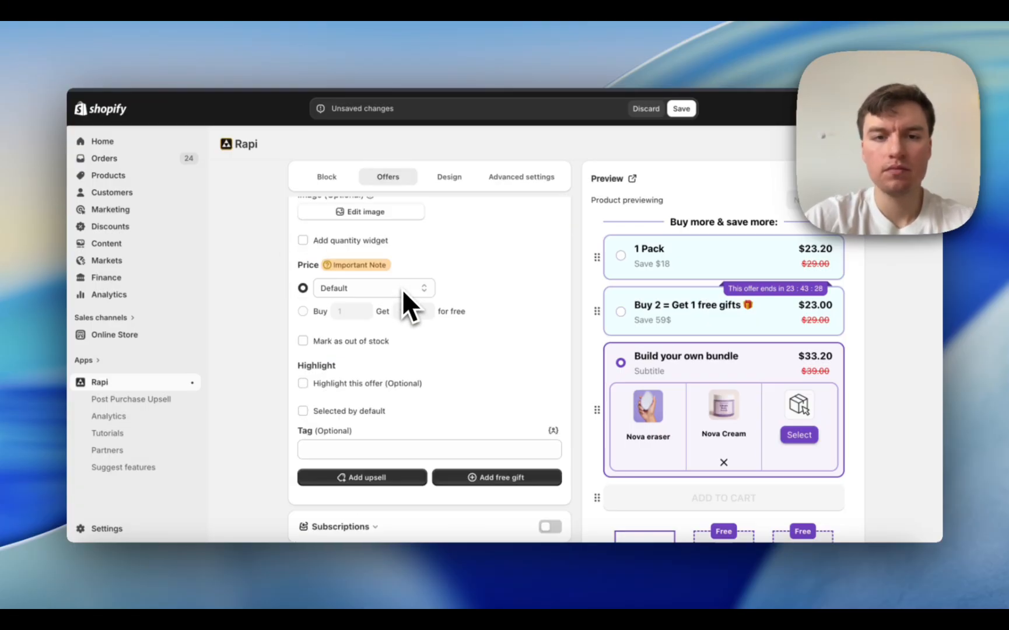
pyautogui.click(304, 387)
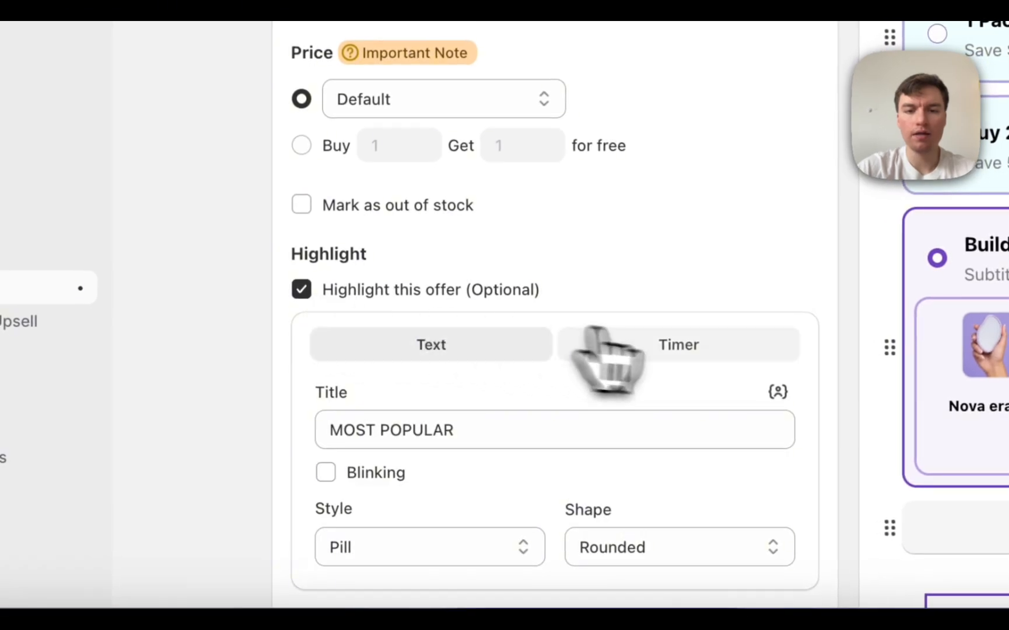
pyautogui.click(601, 344)
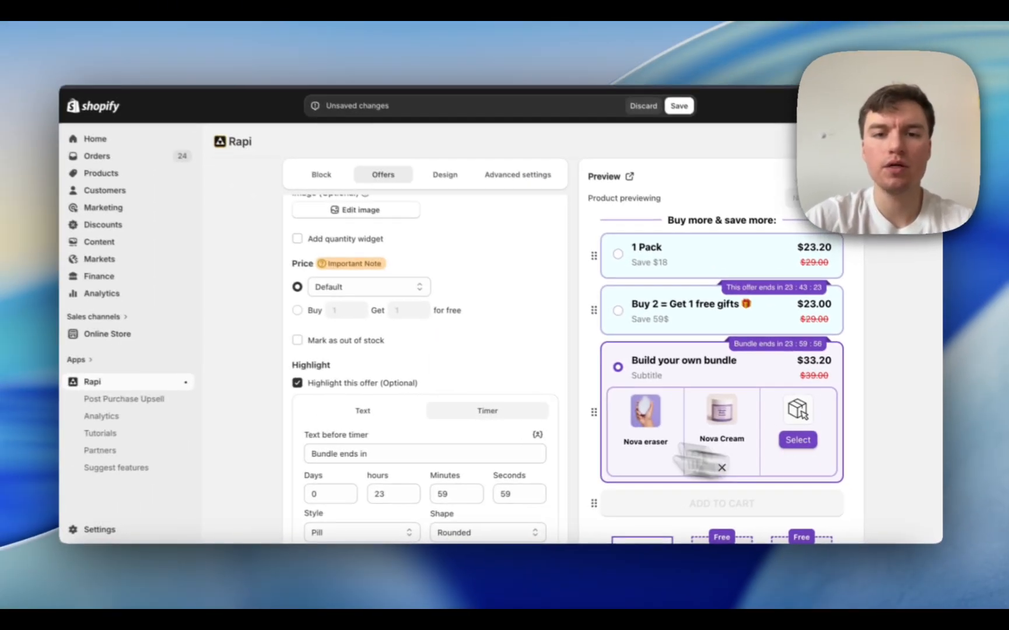
# Check the bundle slots of the "1 Pack" and "Buy 2 = Get 1 free gifts" offers in the preview.
pyautogui.scroll(7, 396, 400)
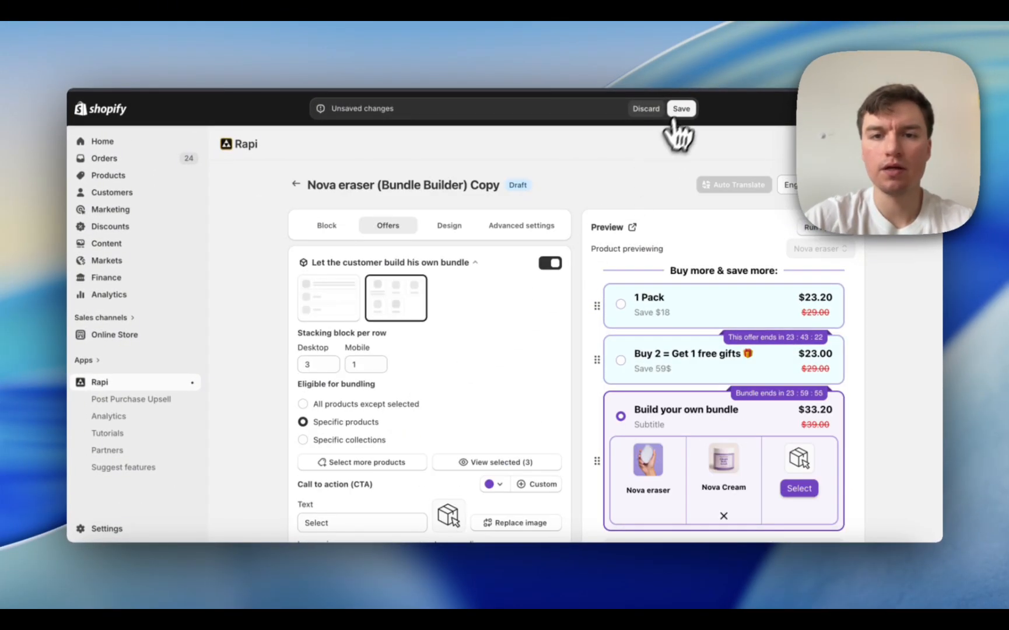
pyautogui.scroll(-5, 750, 341)
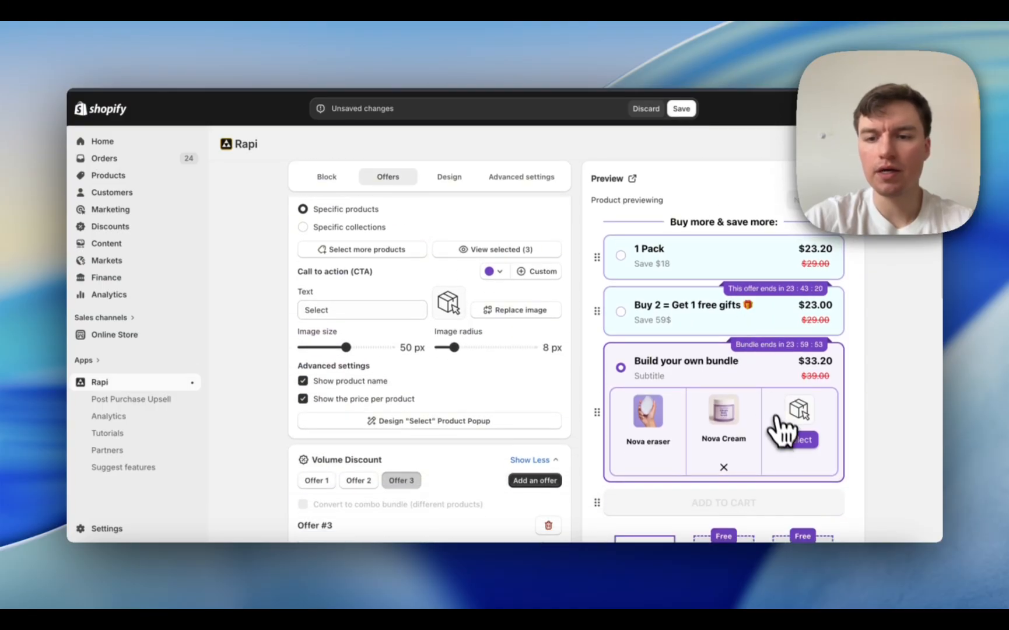
pyautogui.scroll(-2, 777, 421)
pyautogui.scroll(2, 780, 427)
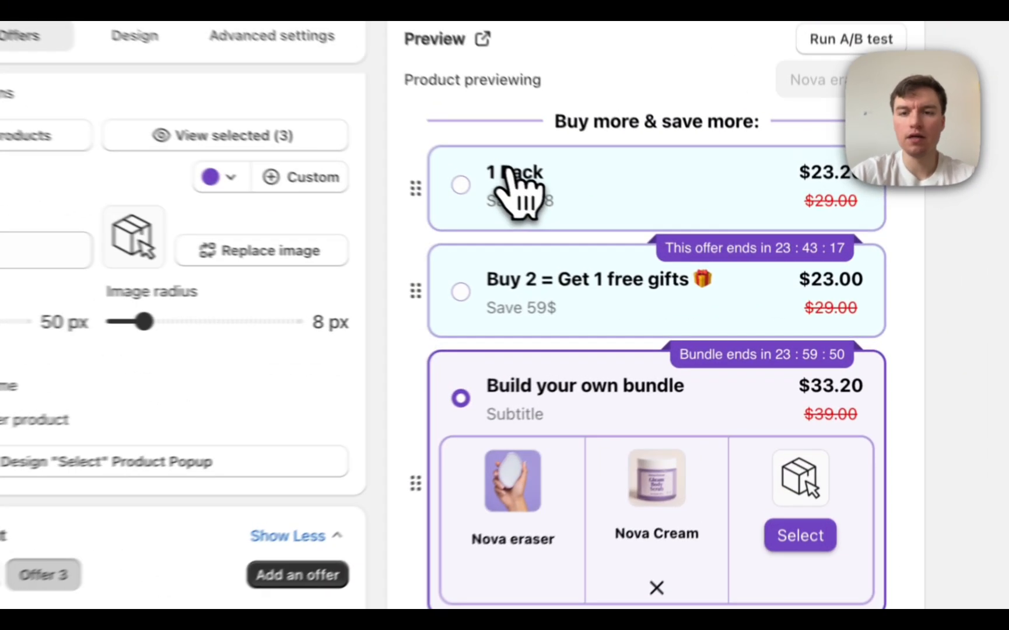
pyautogui.click(645, 252)
pyautogui.click(660, 373)
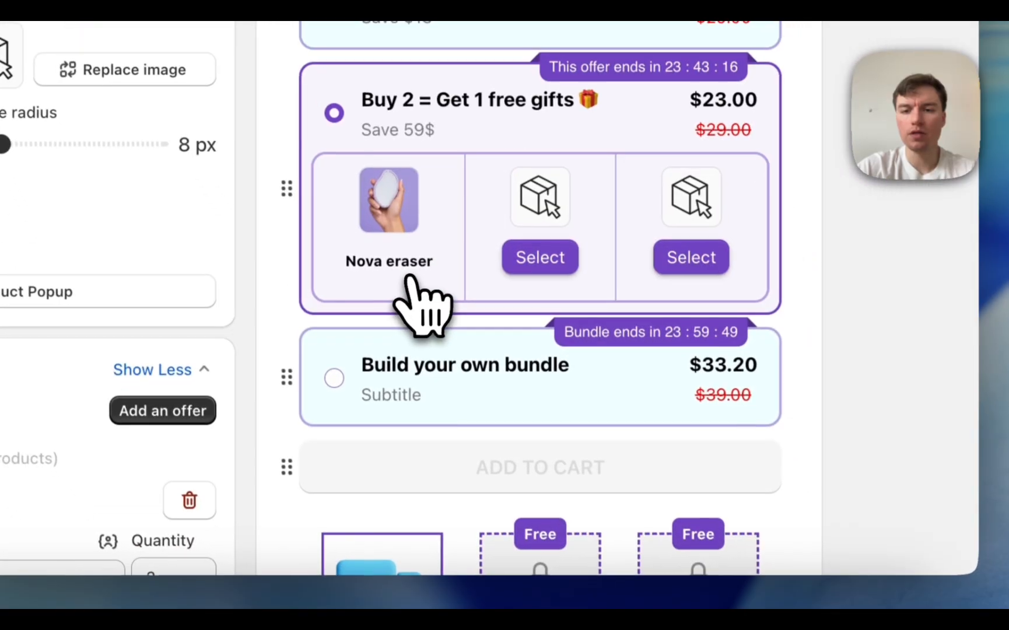
pyautogui.scroll(-2, 424, 383)
# Select the "Build your own bundle" offer in the preview and choose Nova Spray for its third slot.
pyautogui.click(423, 385)
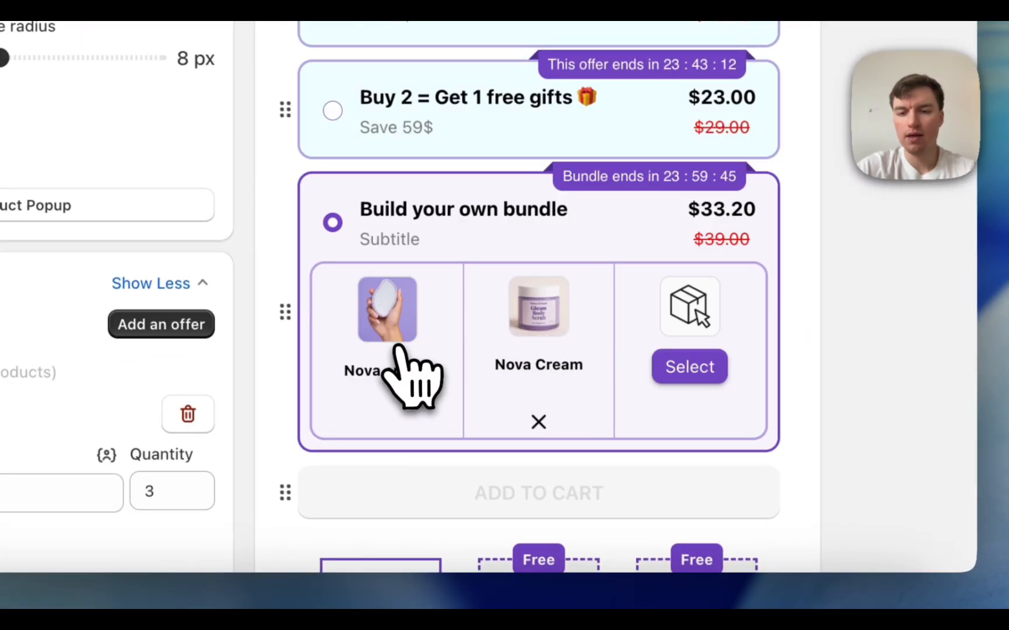
pyautogui.click(689, 367)
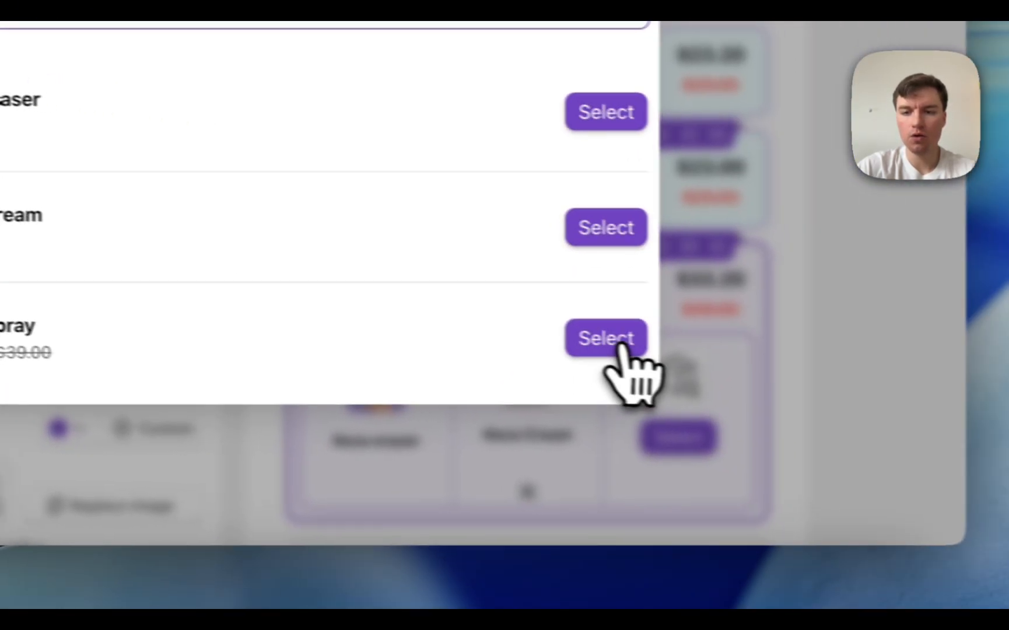
pyautogui.click(619, 365)
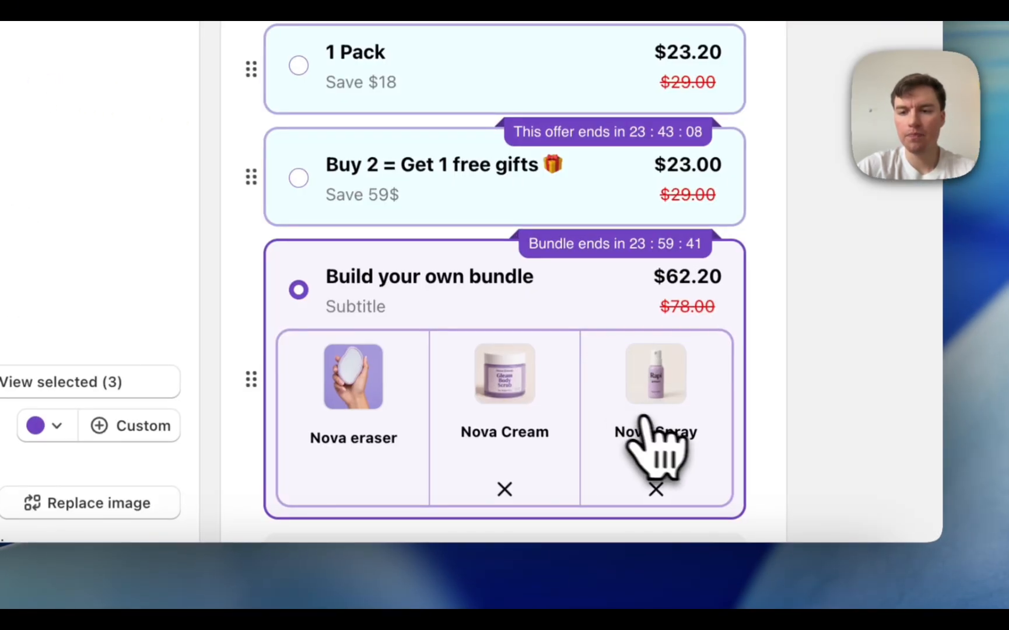